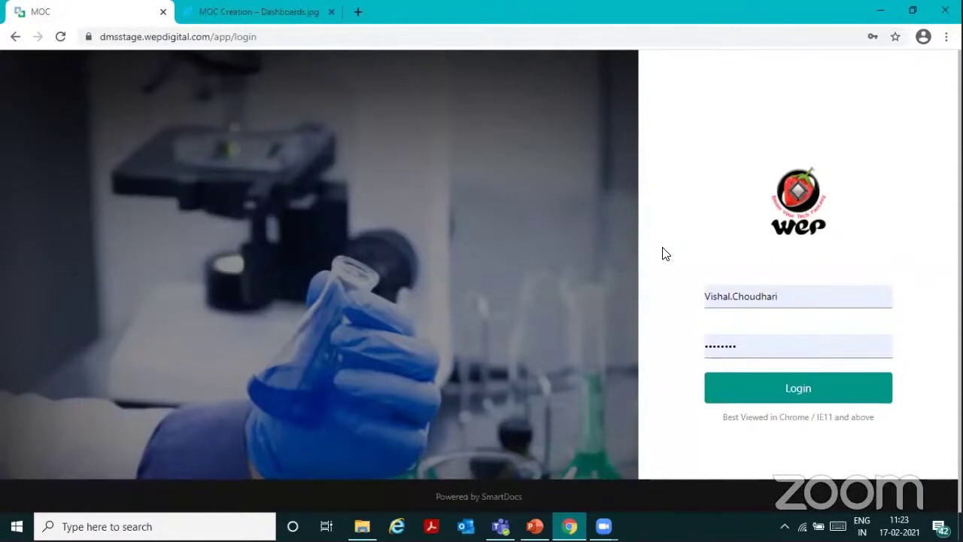
Step: Log in with the prefilled credentials and open the MOC list, viewing its columns through to the status
click(787, 397)
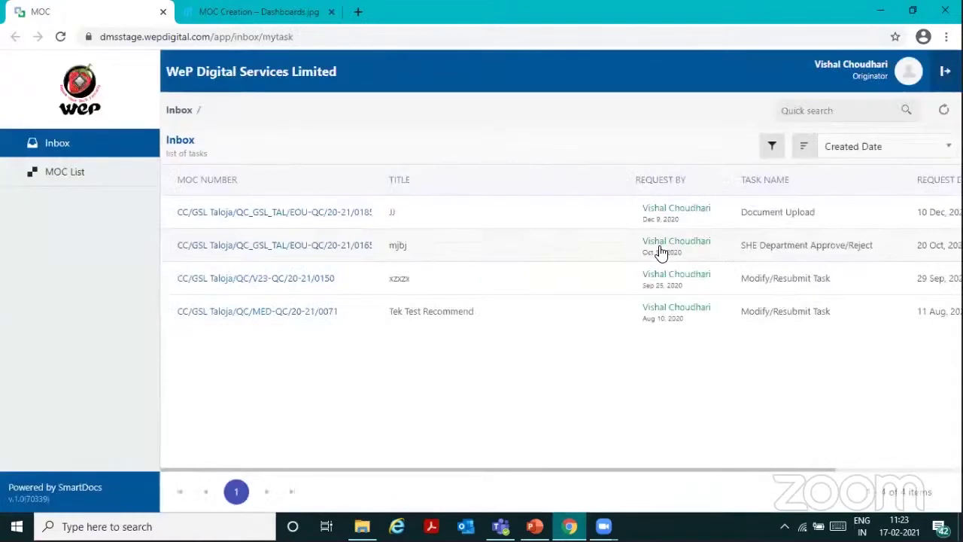
click(69, 172)
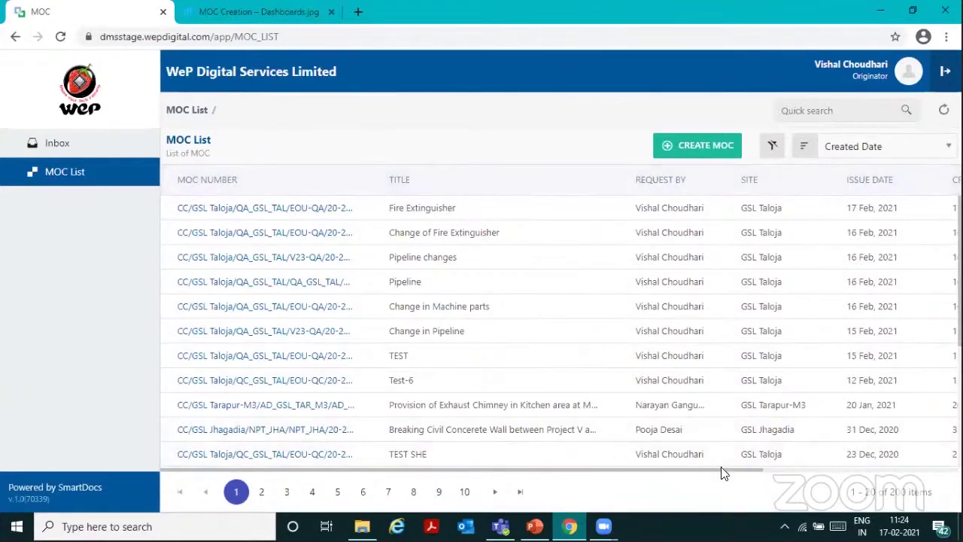
drag(723, 471, 925, 456)
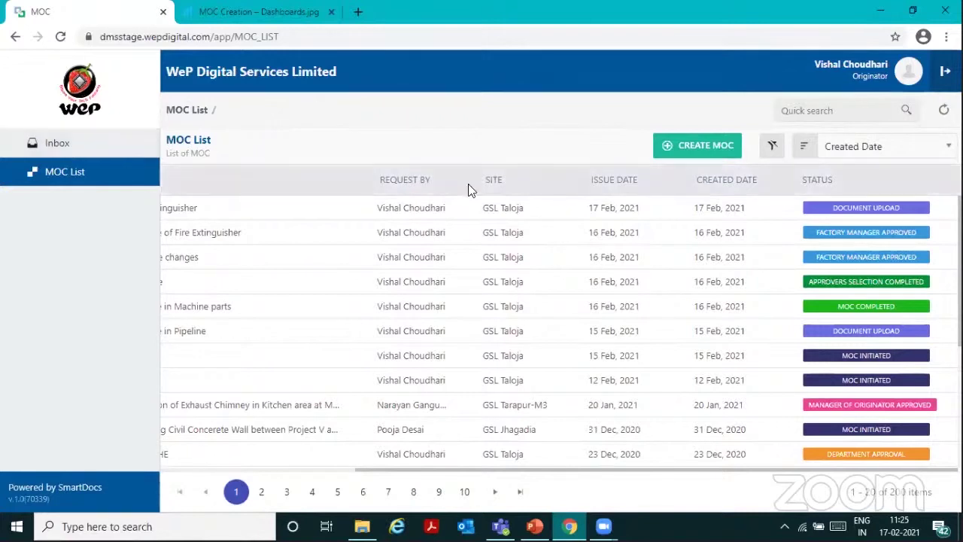
Step: Start a new MOC request and set its site to GSL Taloja
click(697, 146)
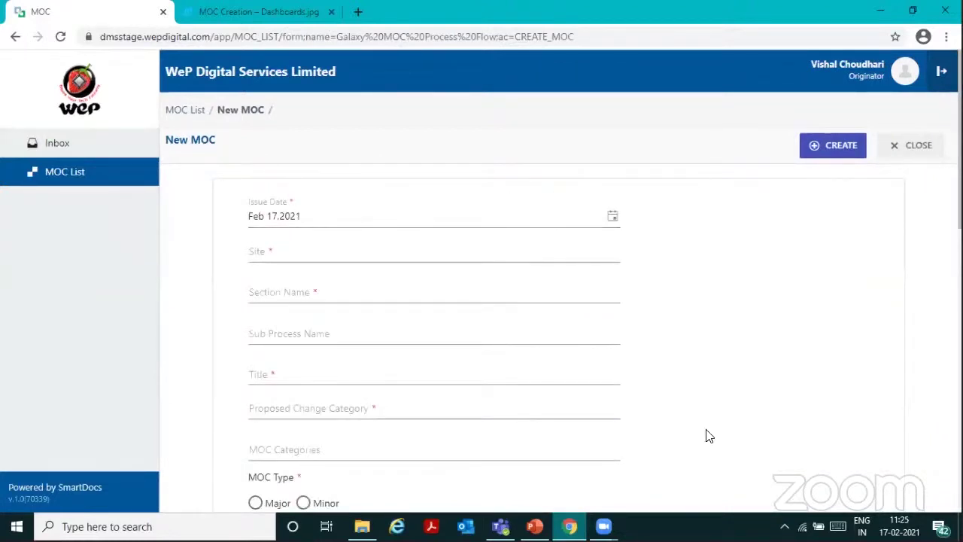
click(298, 251)
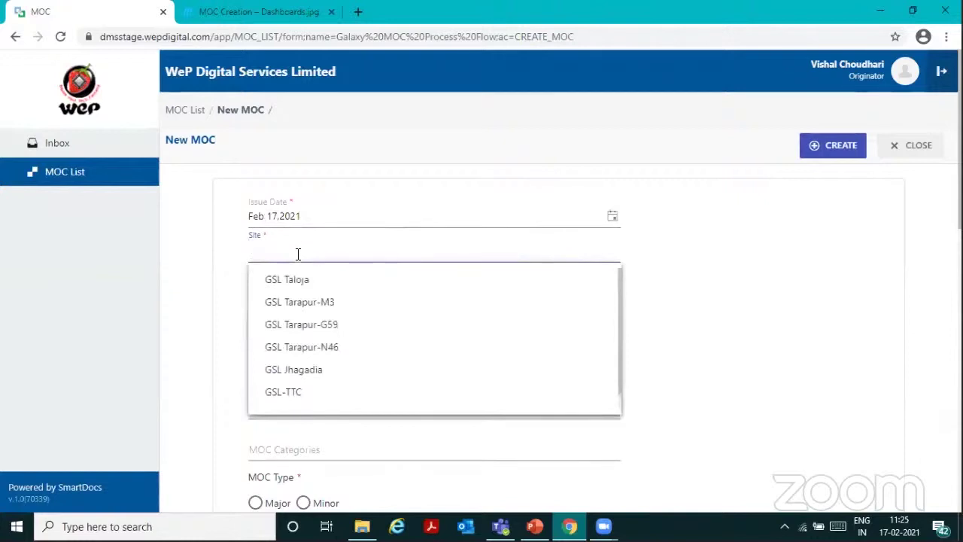
click(291, 283)
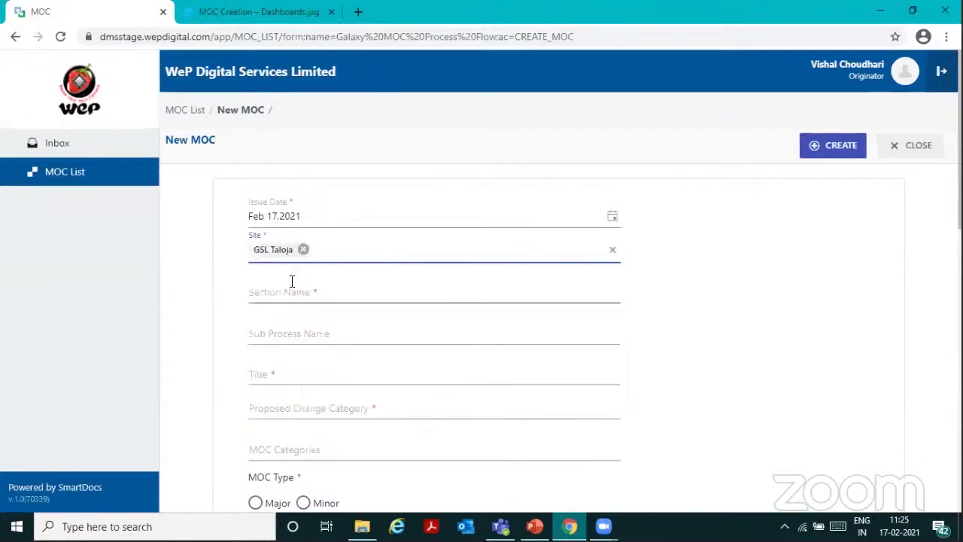
click(323, 251)
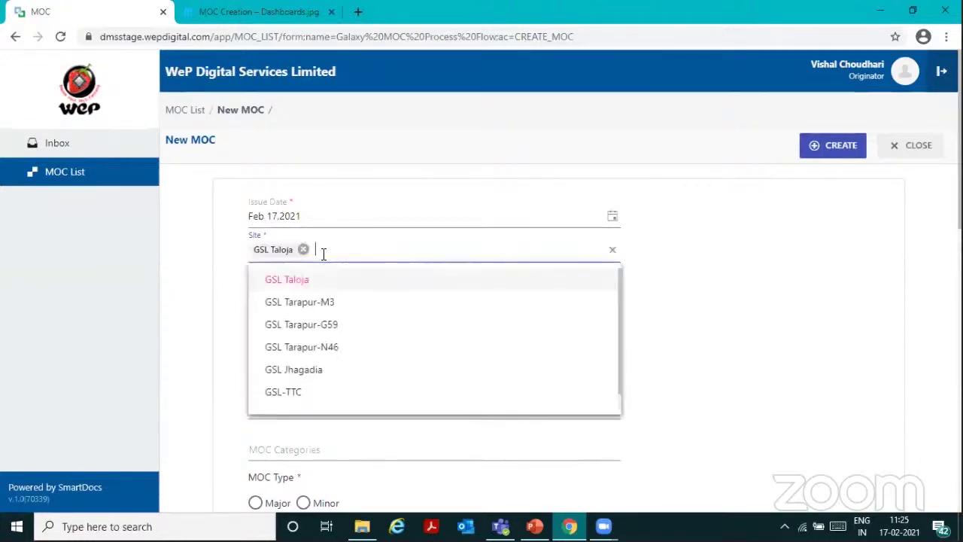
click(319, 305)
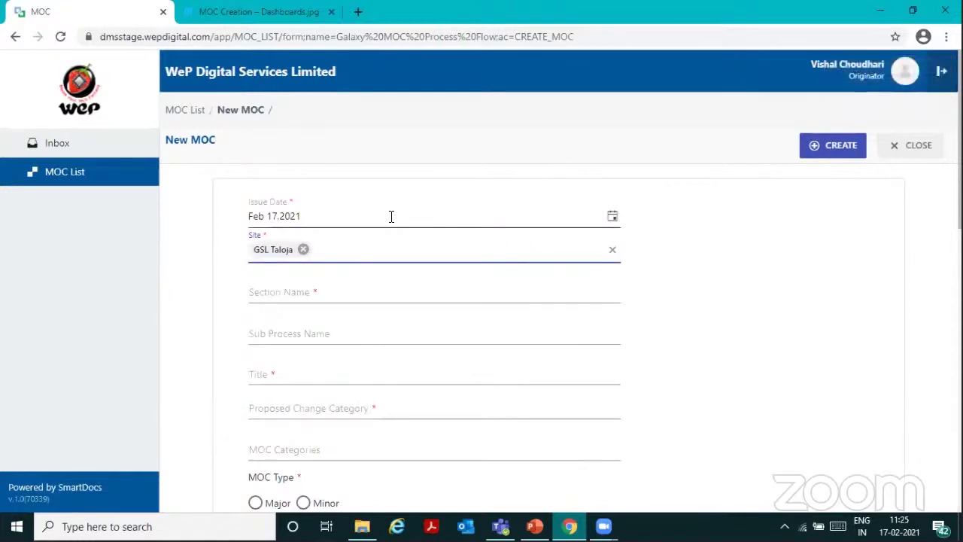
Step: Set the section name to Quality Assurance GSL-TAL and the sub process name to EOU-Quality Assurance
click(309, 290)
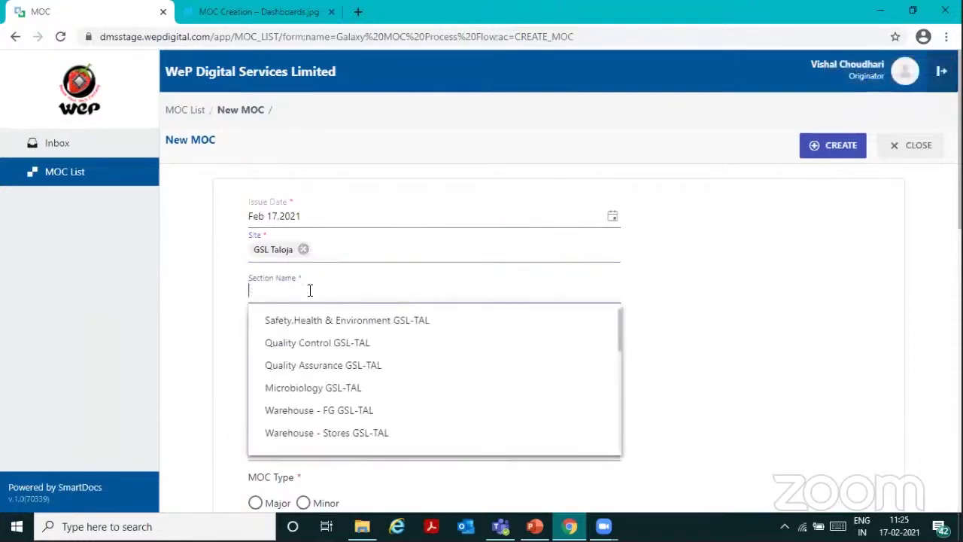
click(322, 368)
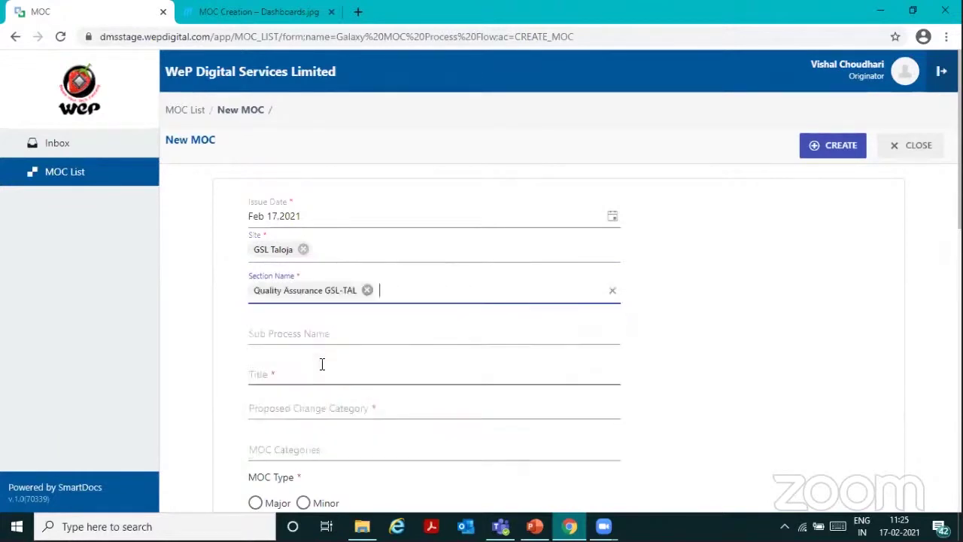
click(281, 335)
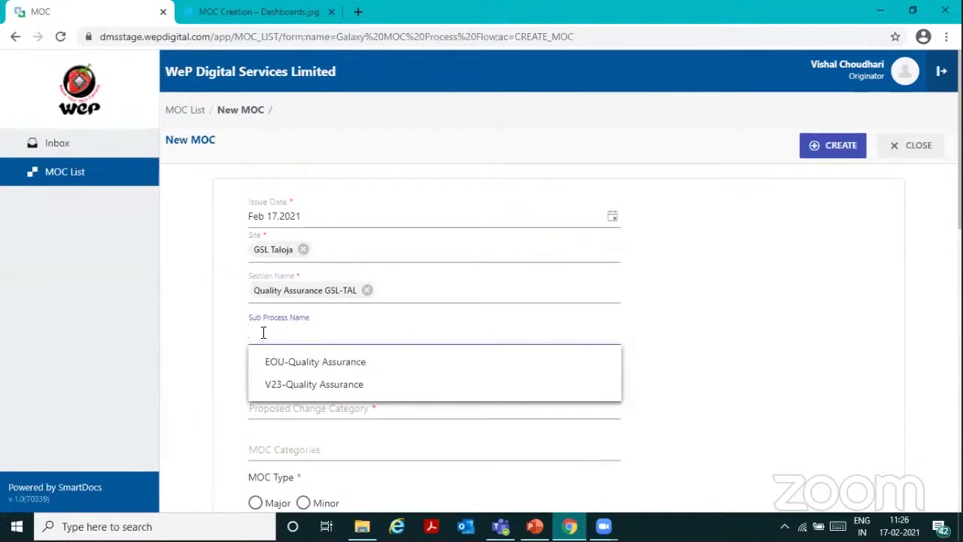
click(322, 365)
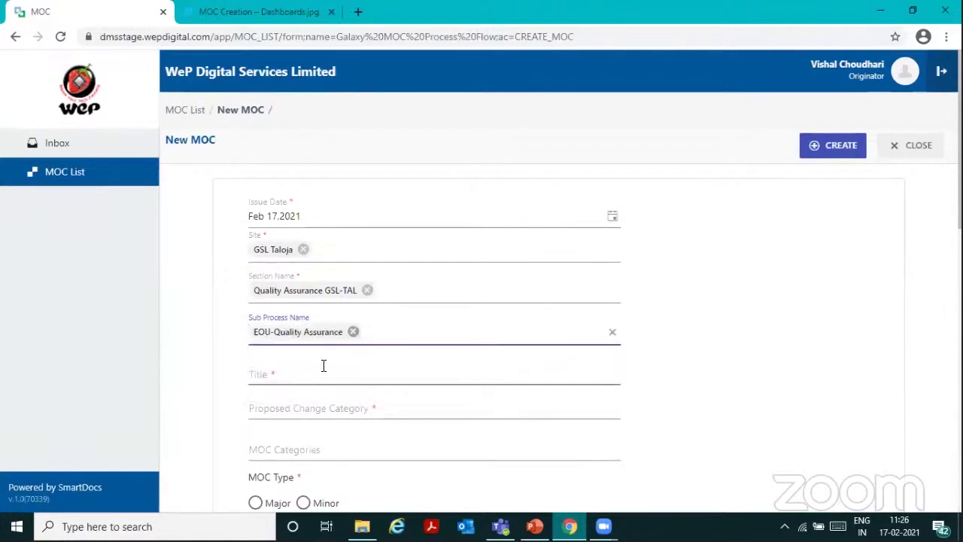
Step: Enter "Change required for Fire tool" as the title of the new MOC
click(300, 372)
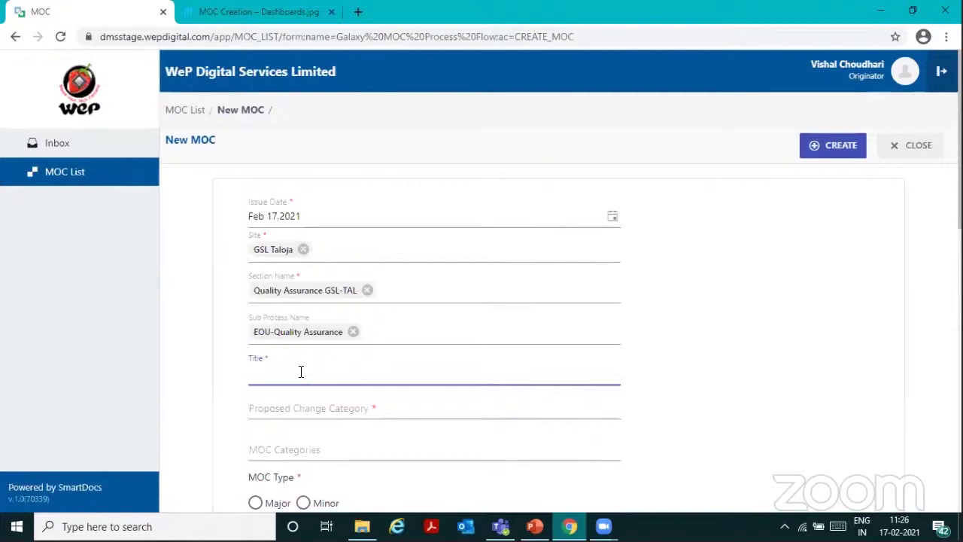
text(Change required for Fi)
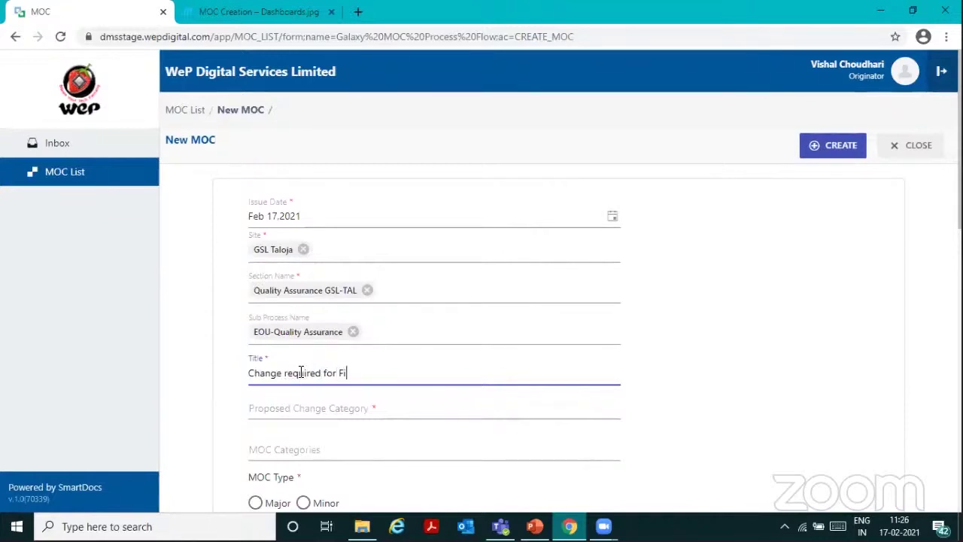
text(re tool)
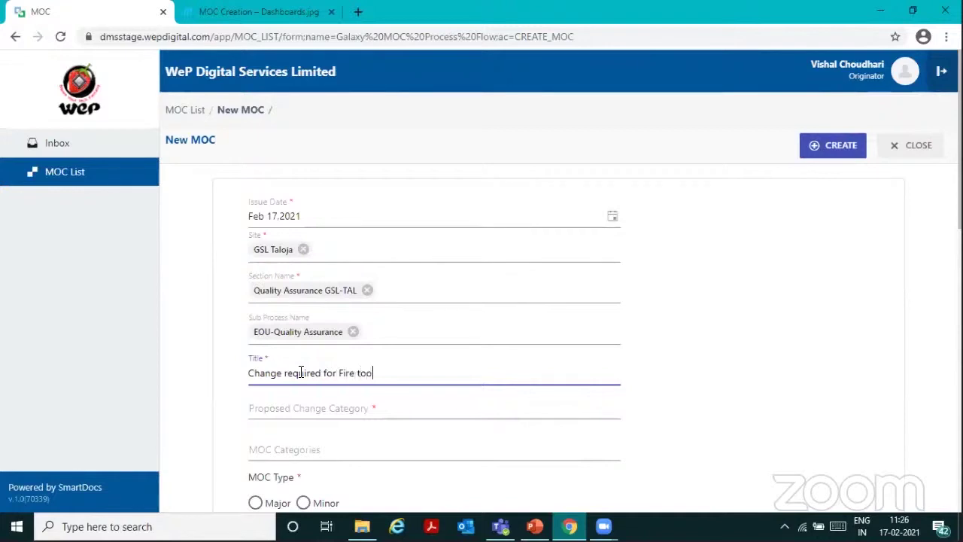
Step: Set both the proposed change category and the MOC category to improvement
click(310, 410)
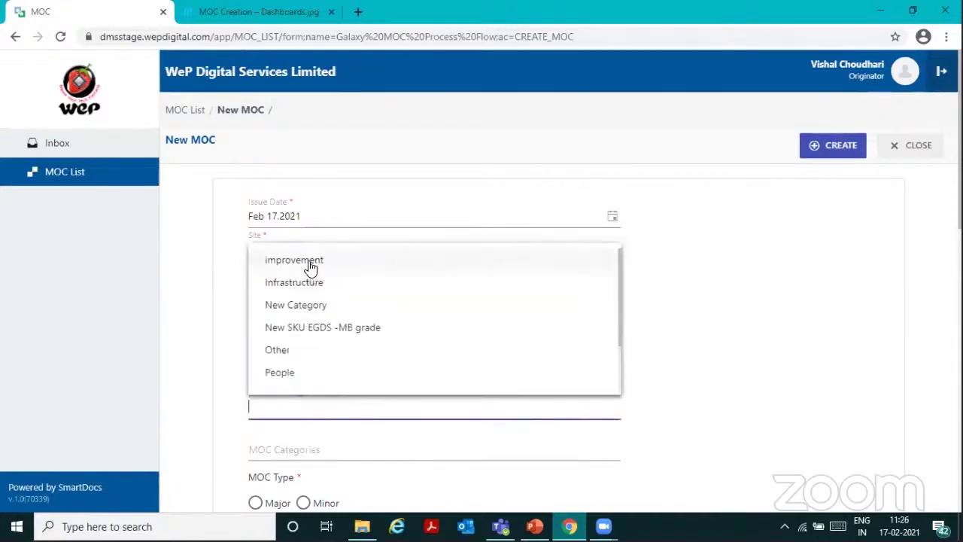
click(309, 263)
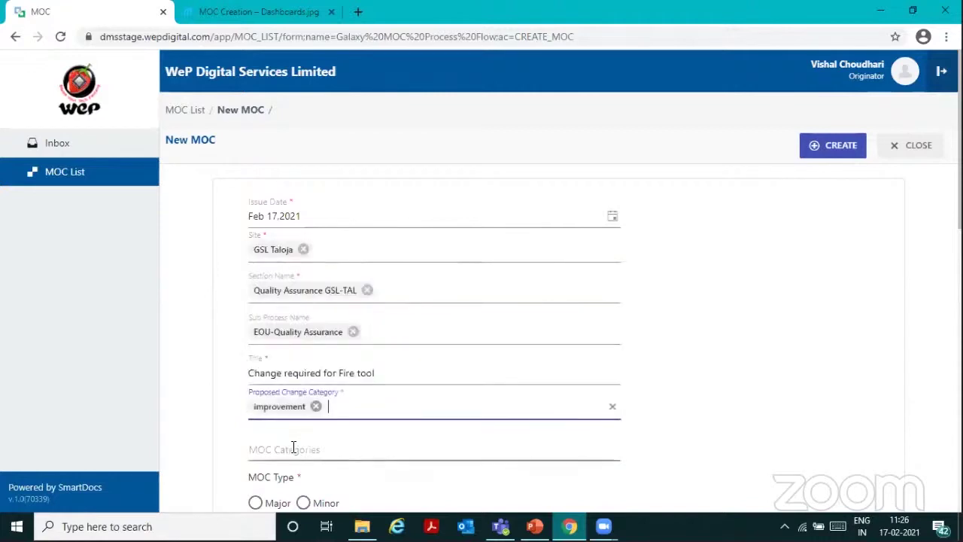
click(294, 446)
click(292, 478)
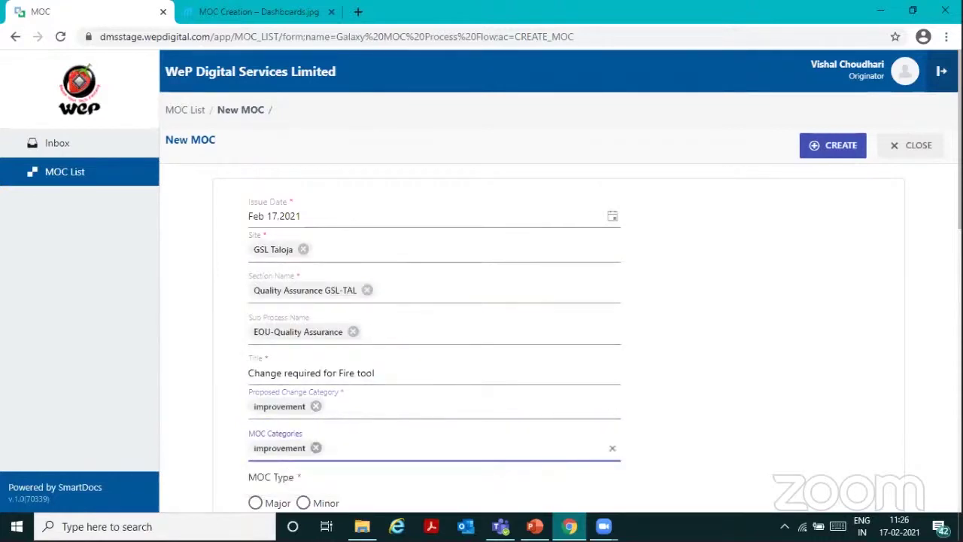
drag(245, 229, 354, 509)
click(753, 338)
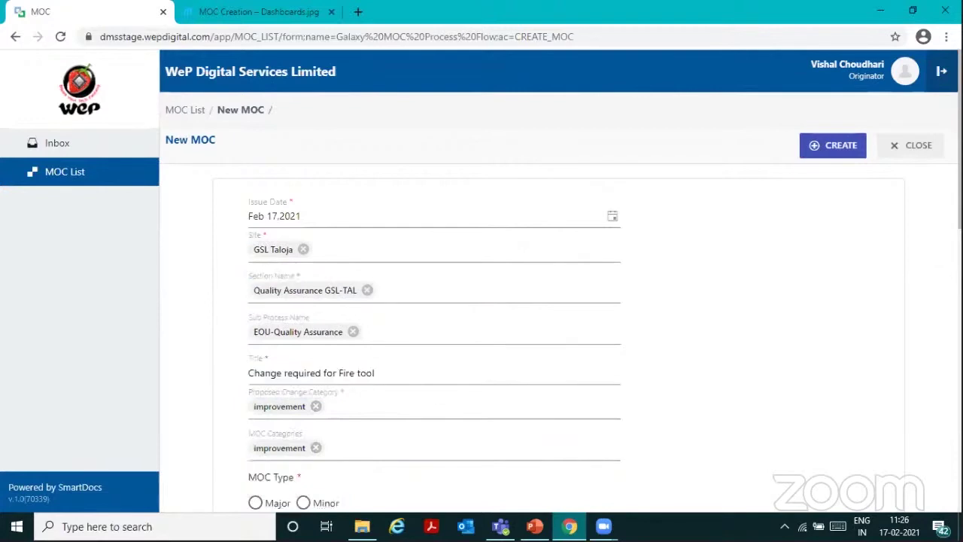
Step: Set the MOC type to Minor and describe the present situation as "Fire Tool is rusty"
scroll(557, 338, down, 2)
scroll(557, 339, down, 1)
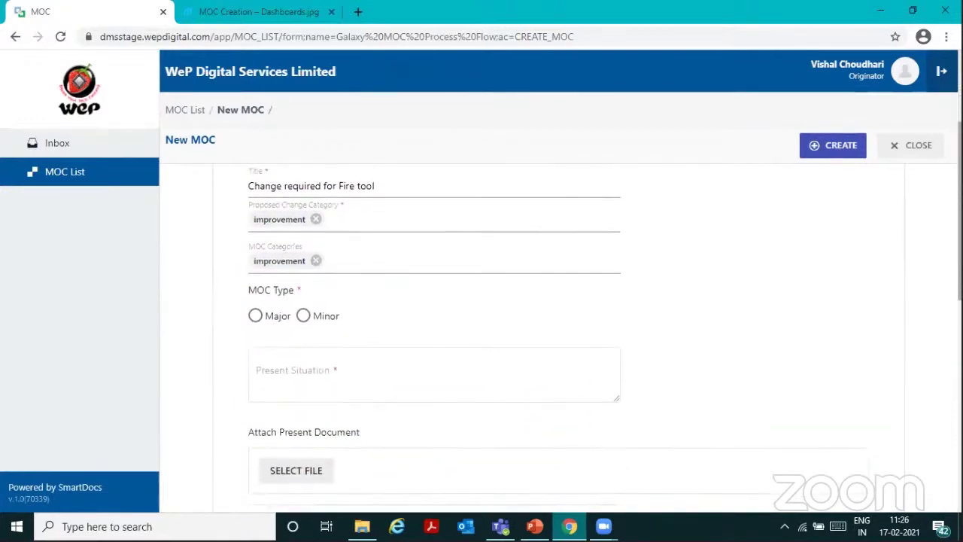
scroll(556, 339, down, 1)
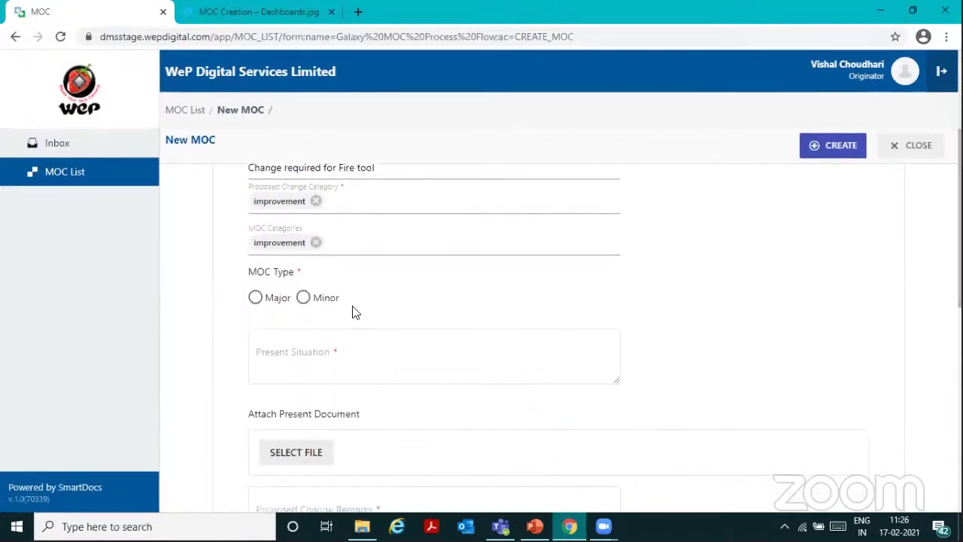
click(304, 298)
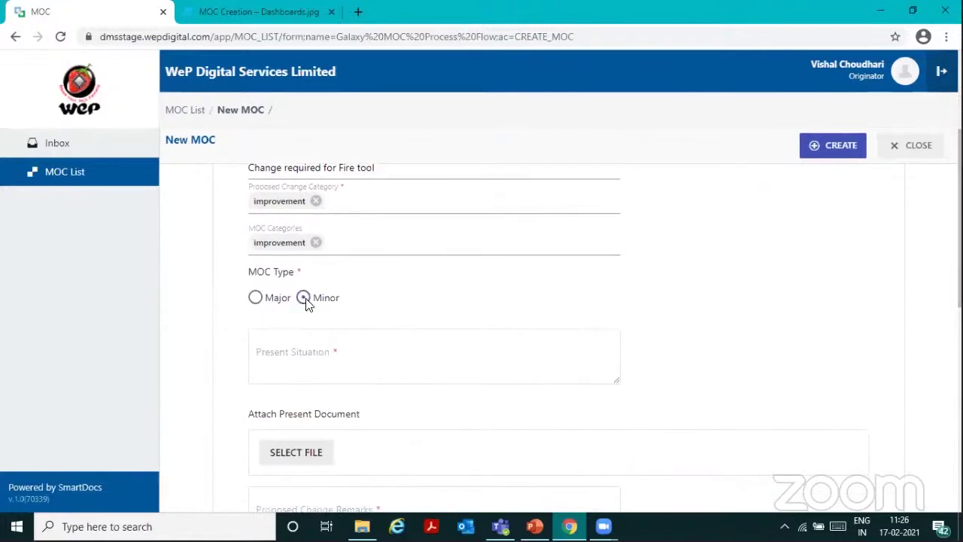
click(320, 356)
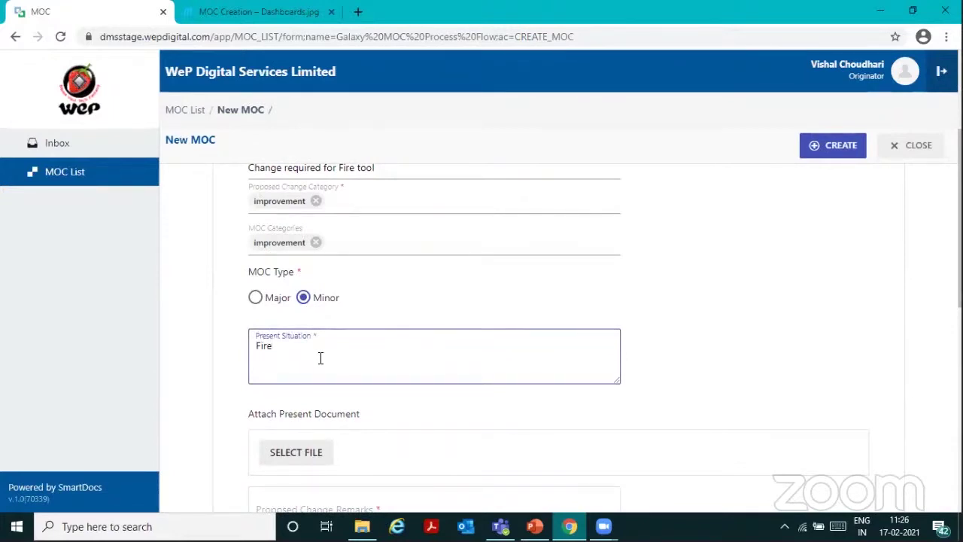
text(ool is rusty)
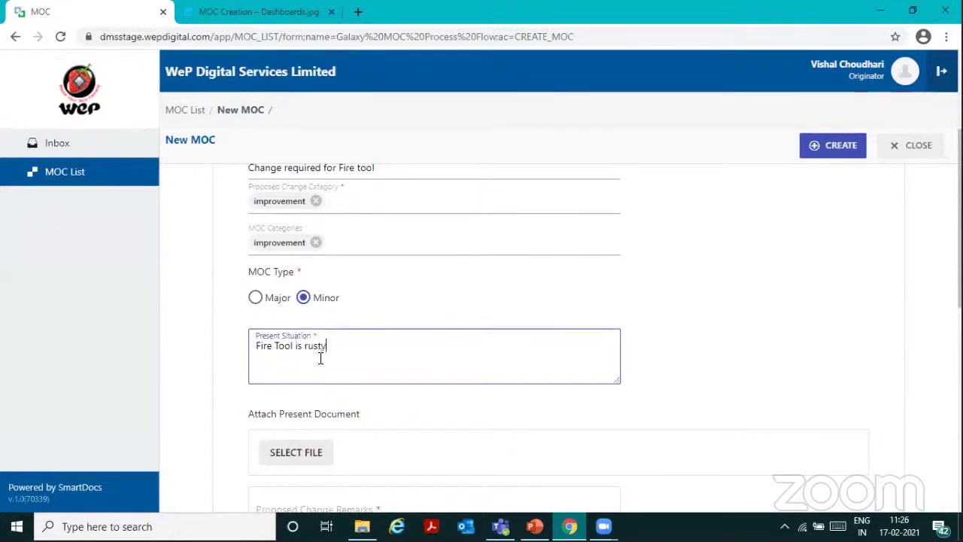
Step: Attach the rusted Extinguisher image from the 17th Feb folder as the present document
click(297, 455)
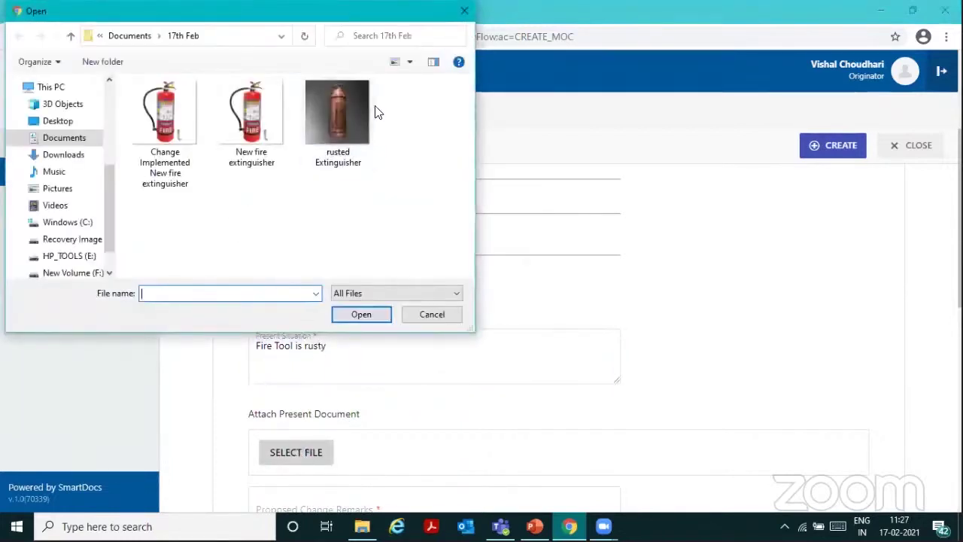
double_click(347, 105)
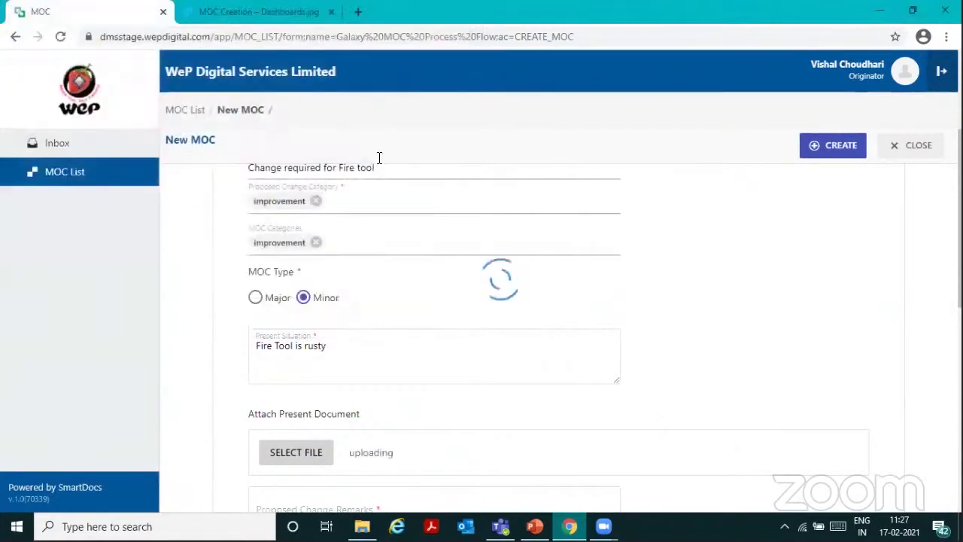
click(638, 317)
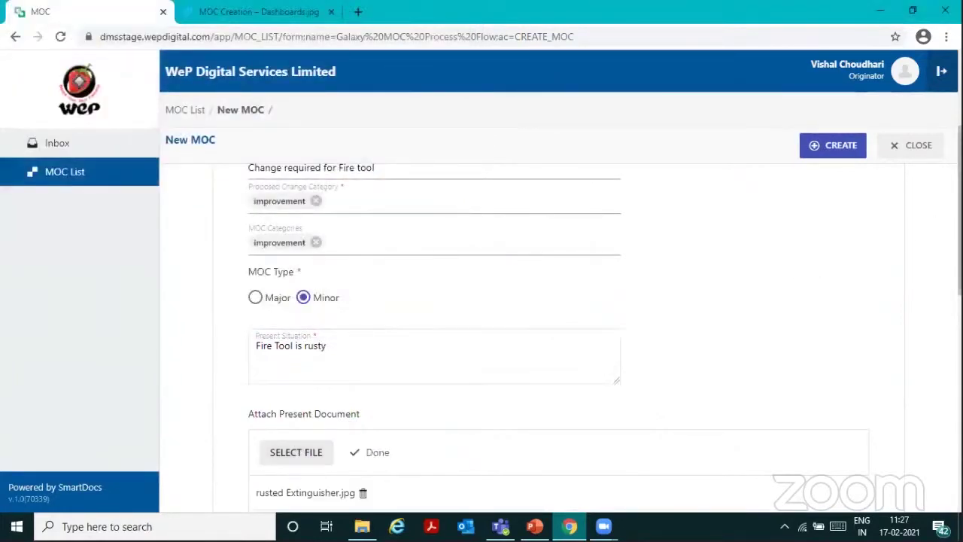
Step: Enter "To get a new Fire tool" as the proposed change remarks and attach the New fire extinguisher image as the proposed document
scroll(790, 279, down, 3)
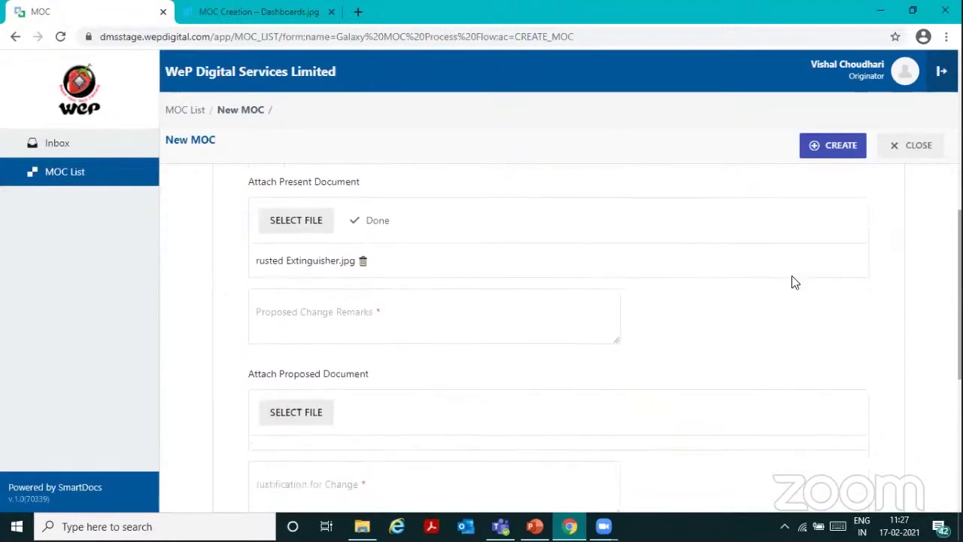
click(339, 306)
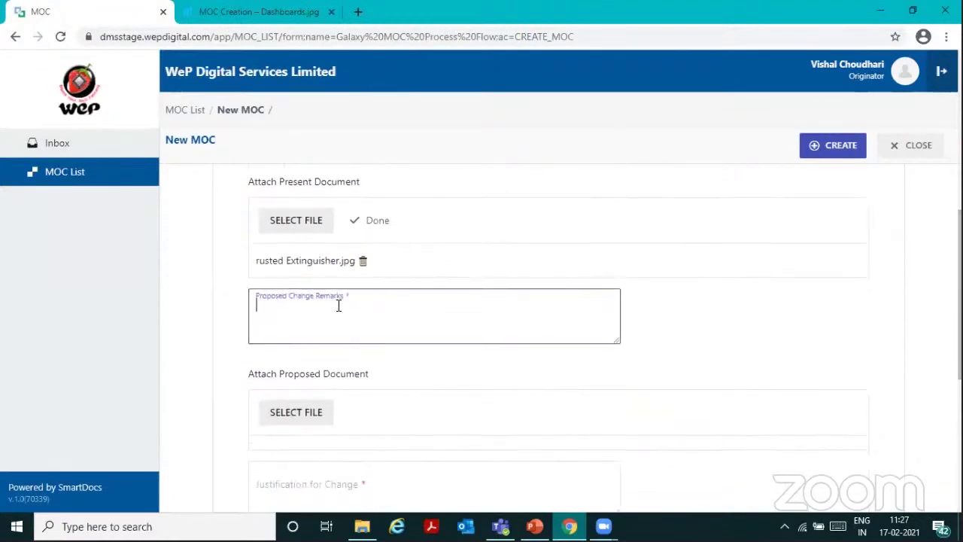
text(To get a new Fire tool)
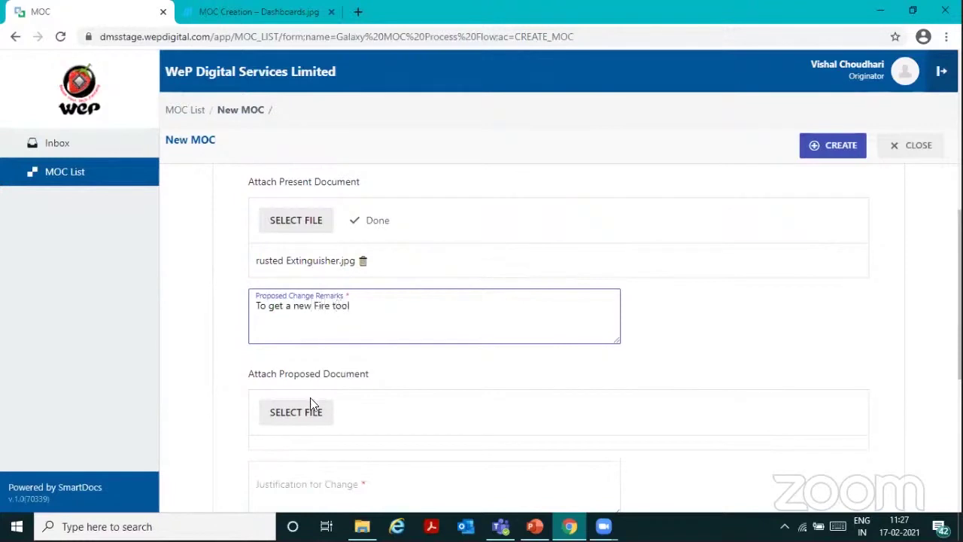
click(312, 407)
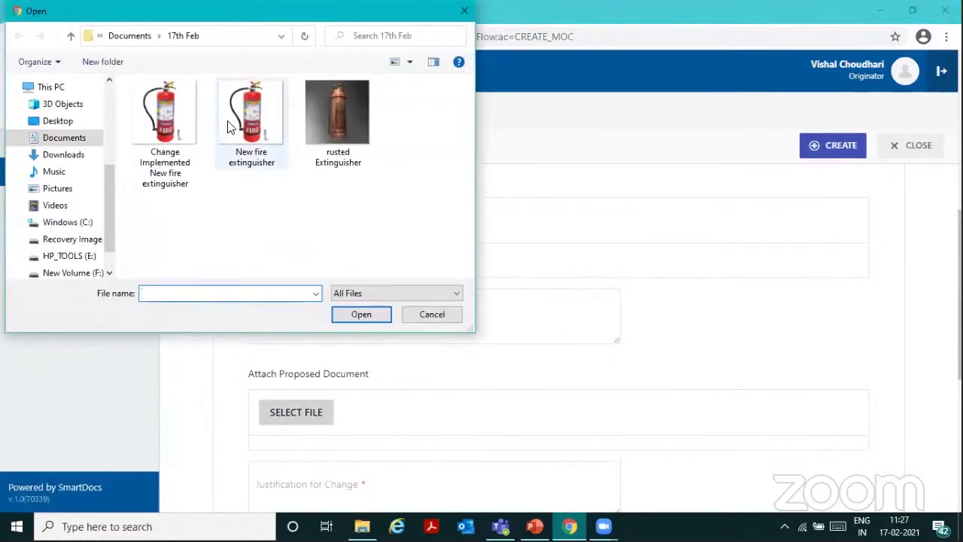
double_click(230, 128)
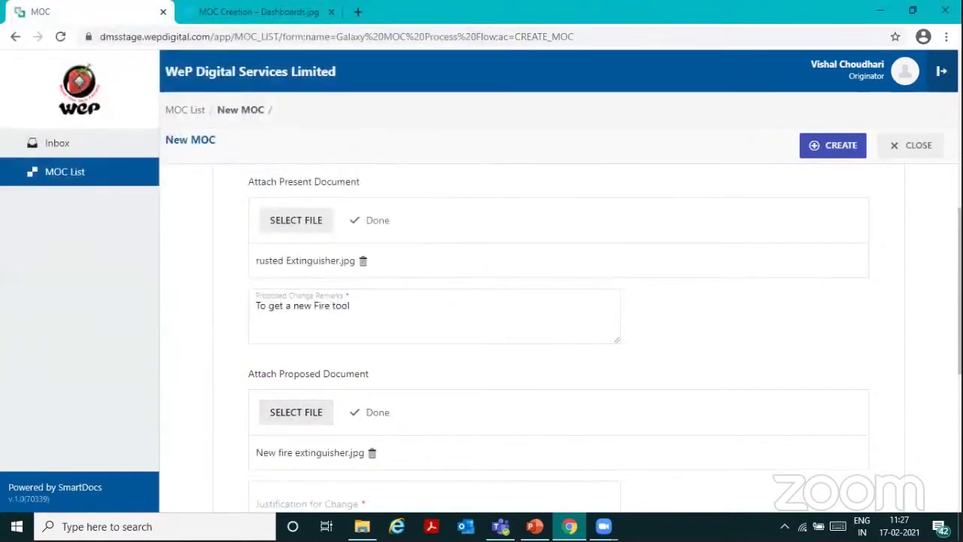
Step: Enter "Need change" as the justification for the change
scroll(960, 291, down, 3)
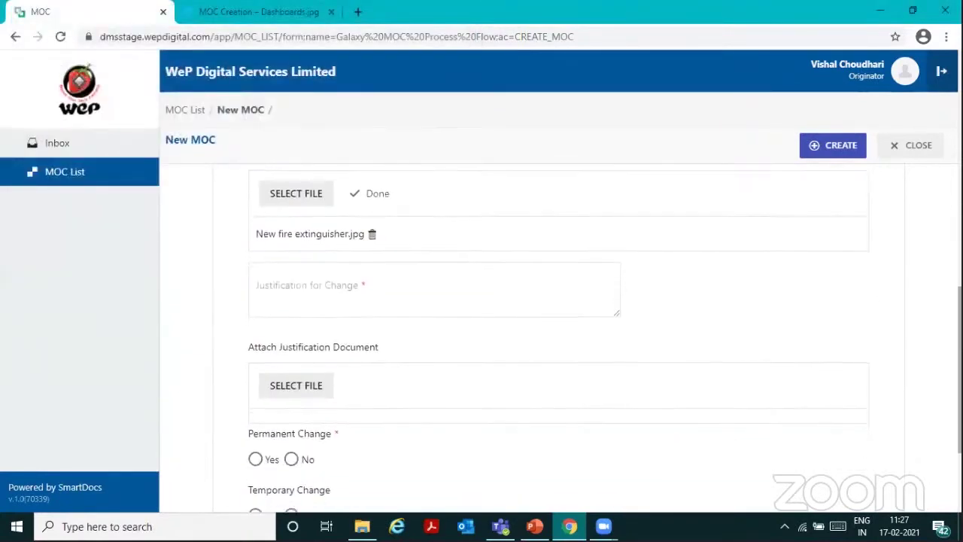
click(329, 294)
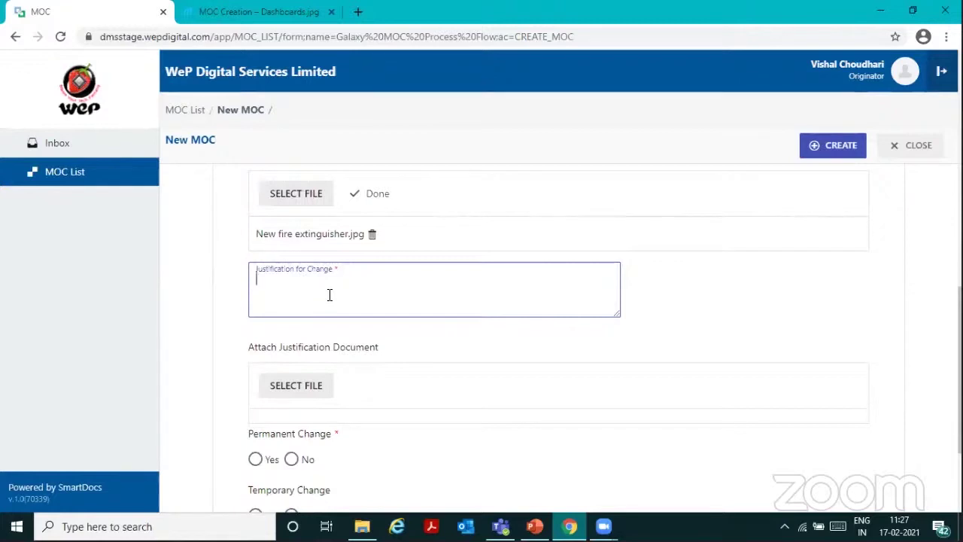
text(Need change)
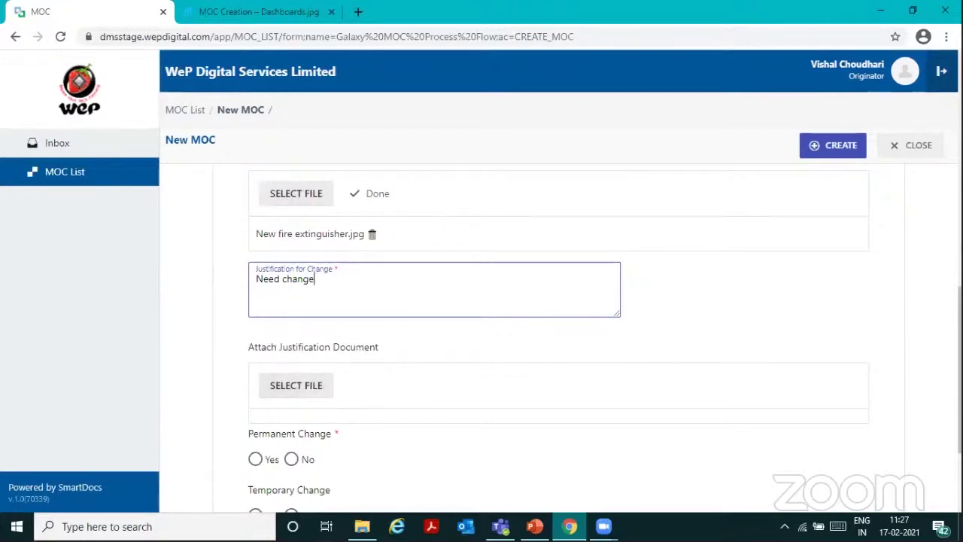
Step: Mark the change as permanent, set the MOC implementation time to 10 days, and create the MOC
scroll(444, 304, down, 2)
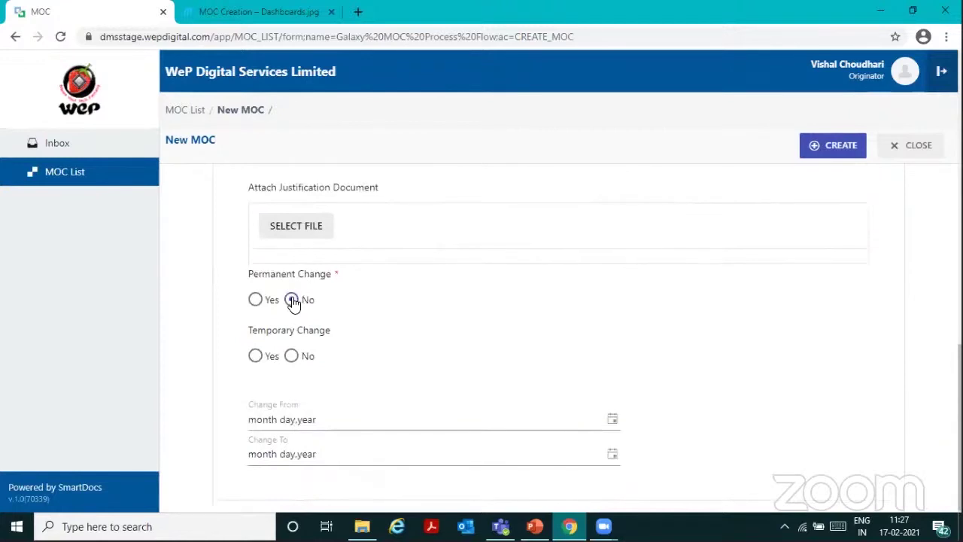
click(255, 300)
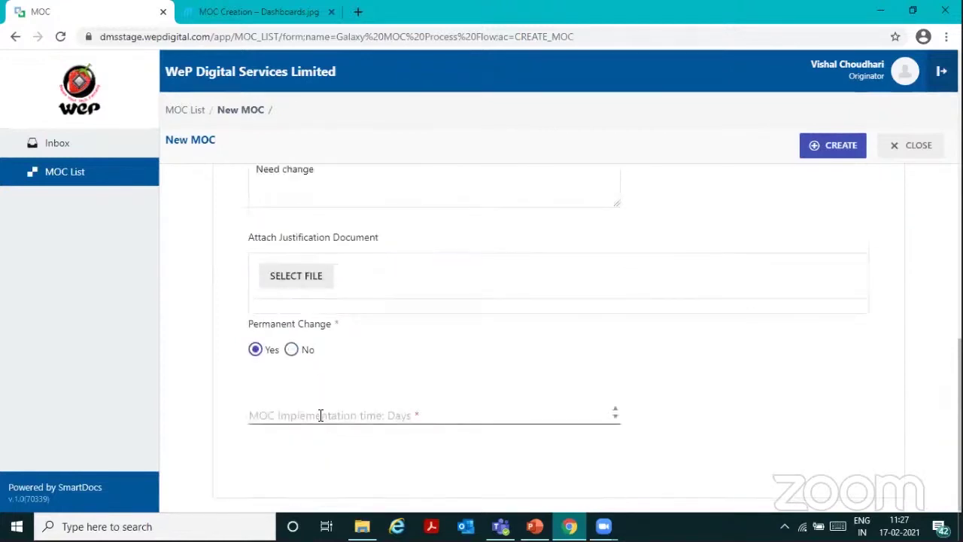
click(320, 415)
text(1)
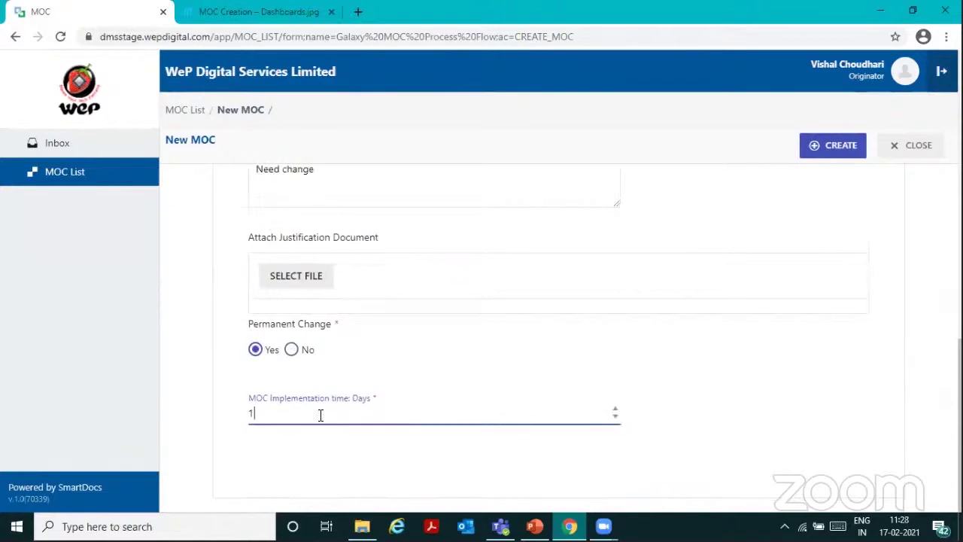
text(0)
click(644, 401)
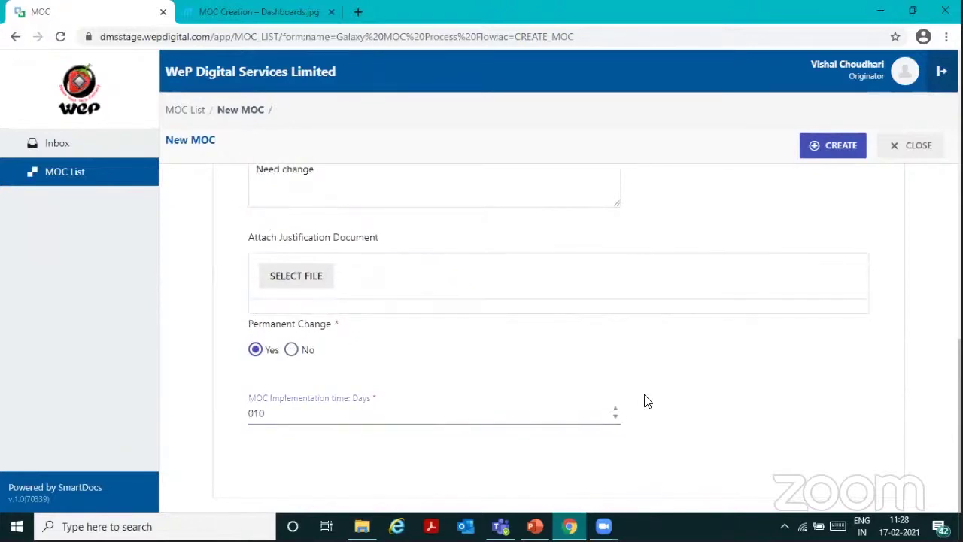
click(825, 146)
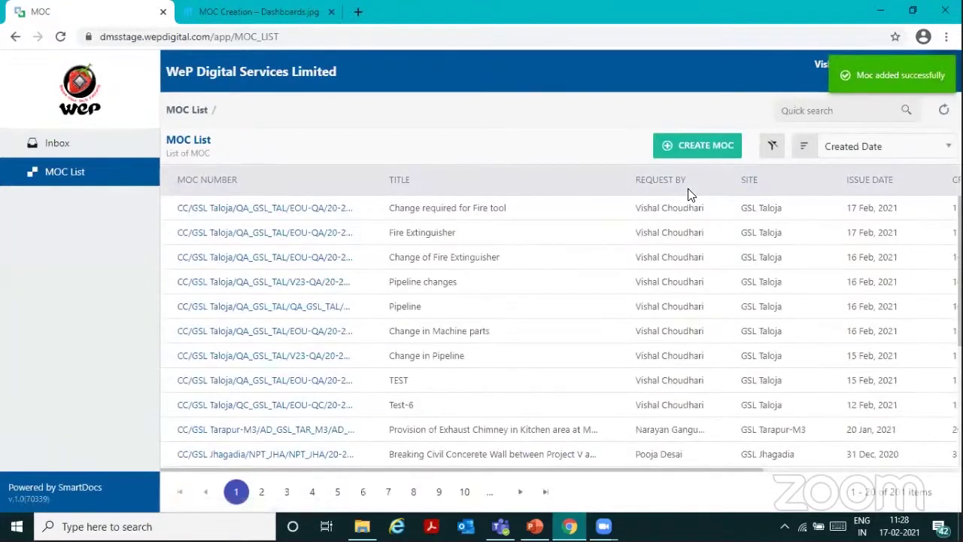
Step: Check the status of the "Change required for Fire tool" MOC in the list, then review its details and activity history
click(76, 174)
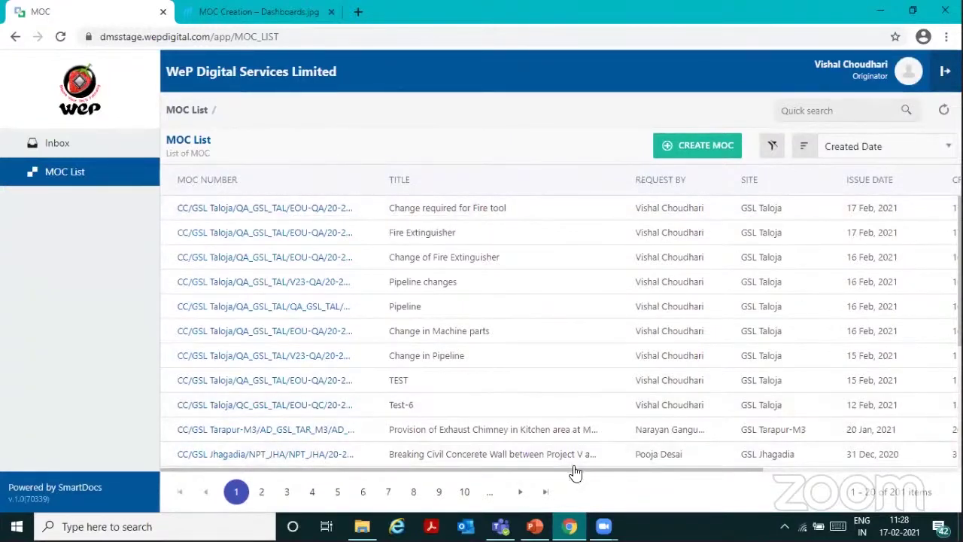
drag(676, 472, 769, 471)
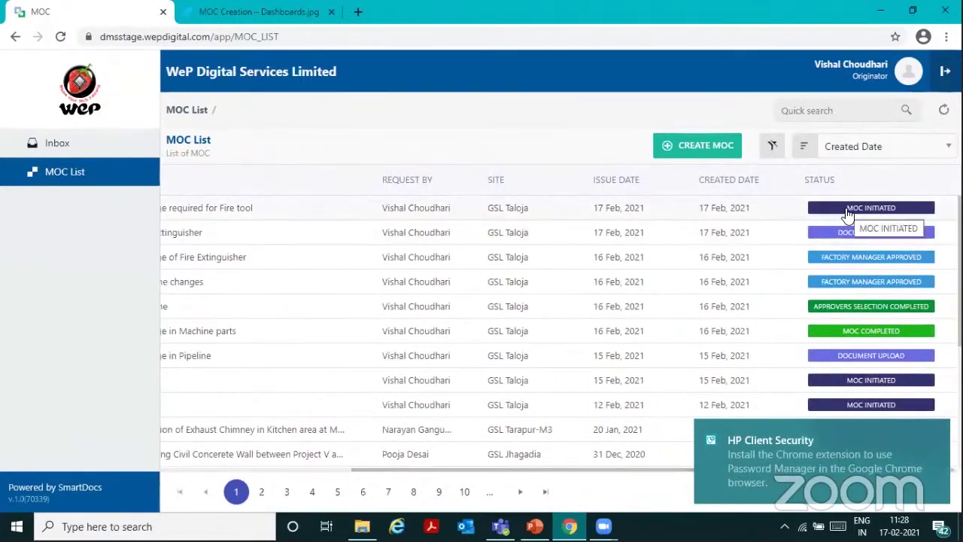
click(343, 209)
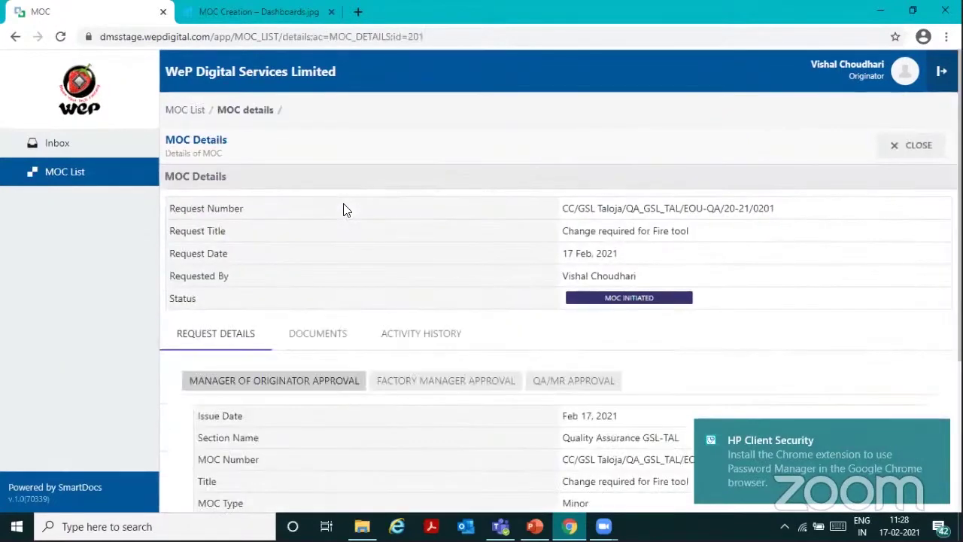
scroll(958, 259, down, 1)
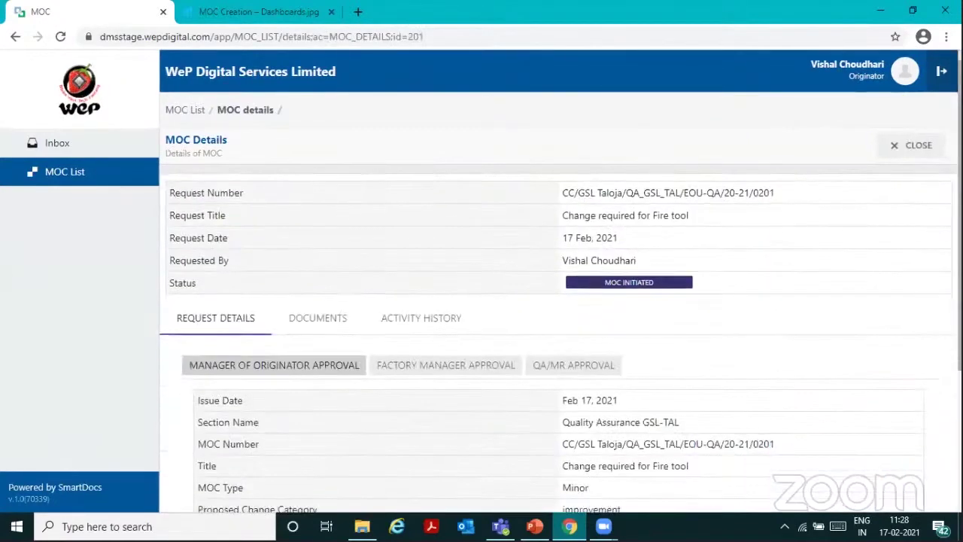
scroll(423, 261, down, 1)
click(419, 265)
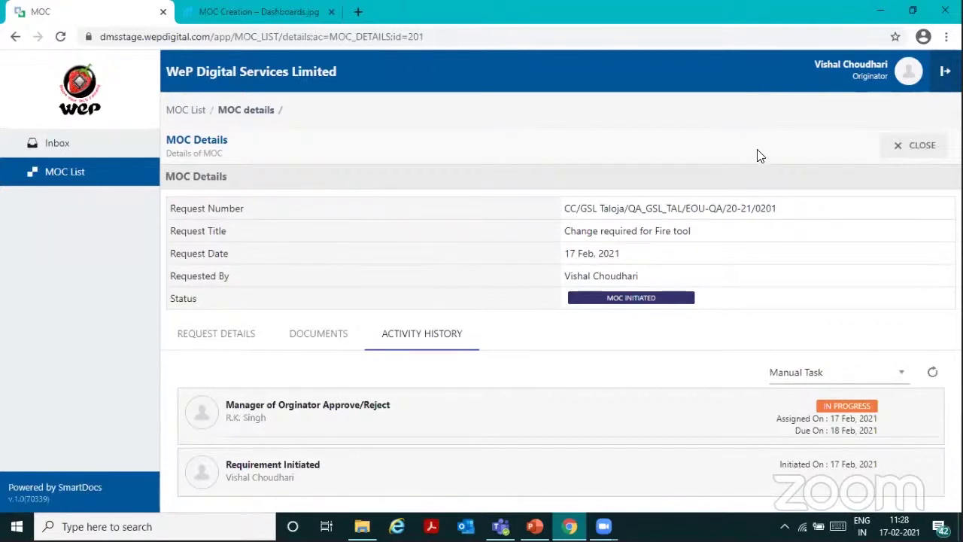
Step: Log out of the originator account and log in as the Manager of Originator with the saved username and password
click(945, 71)
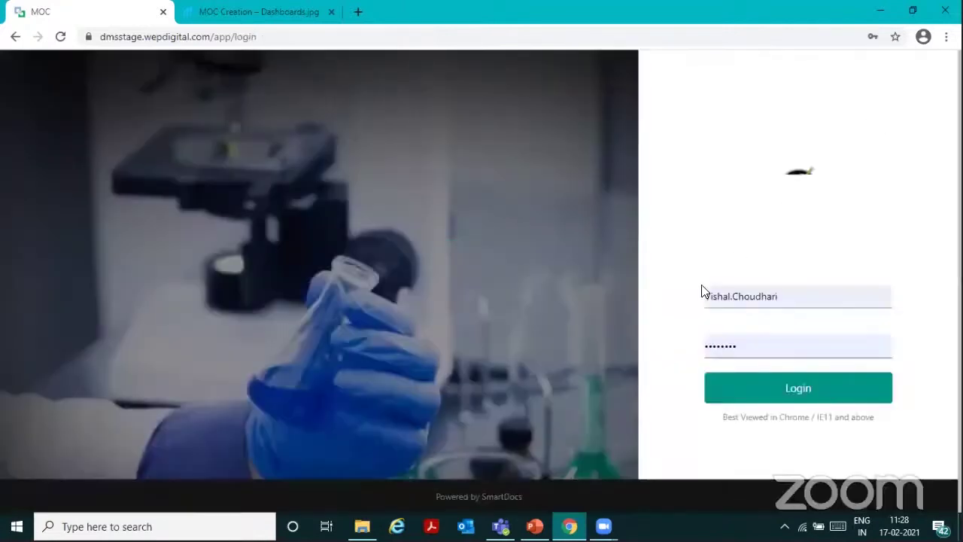
double_click(763, 293)
text(si)
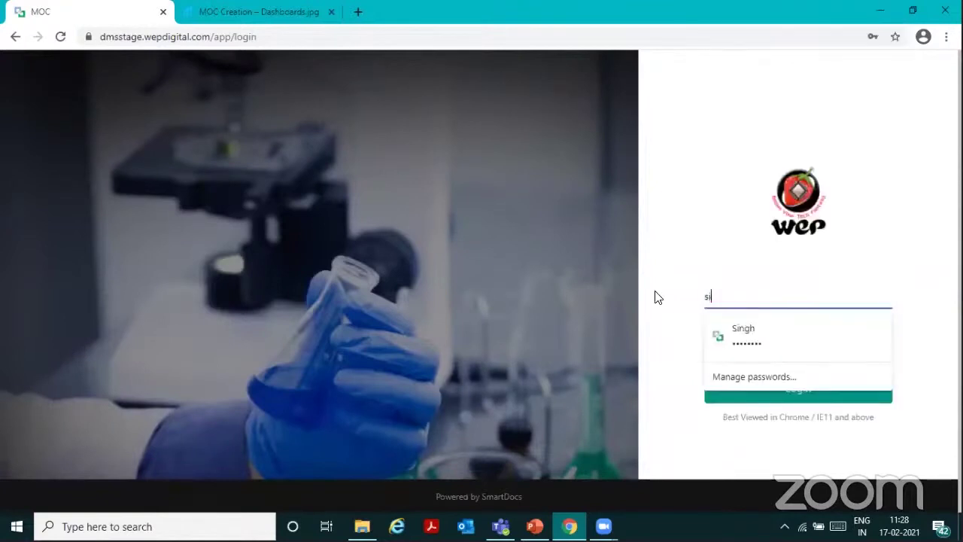
key(Down)
key(Return)
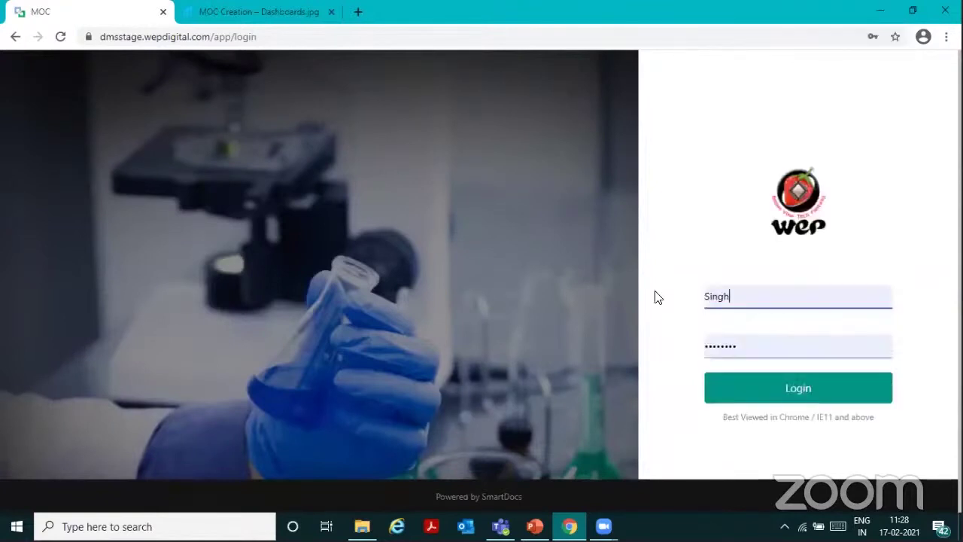
click(822, 401)
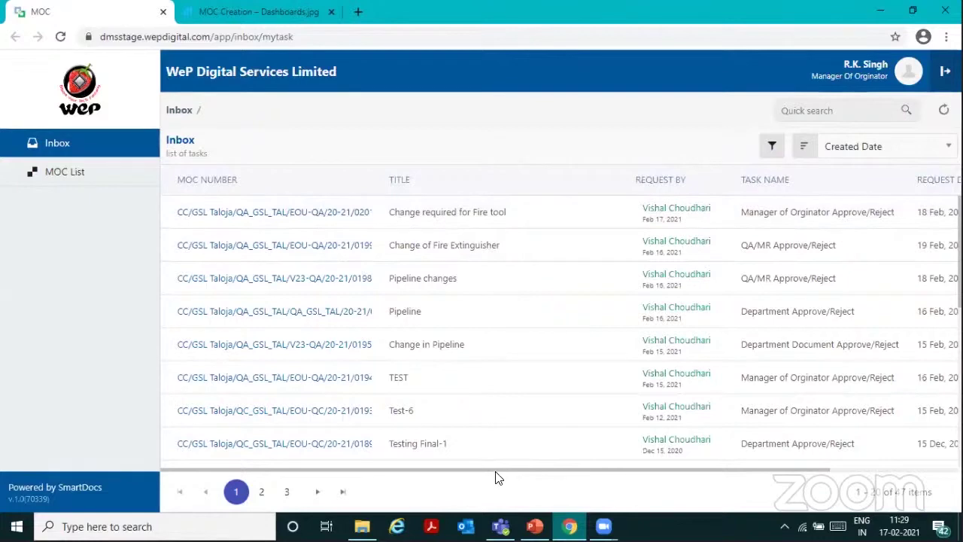
Step: Open the "Change required for Fire tool" task from the inbox and review its submitted form
drag(497, 474, 640, 477)
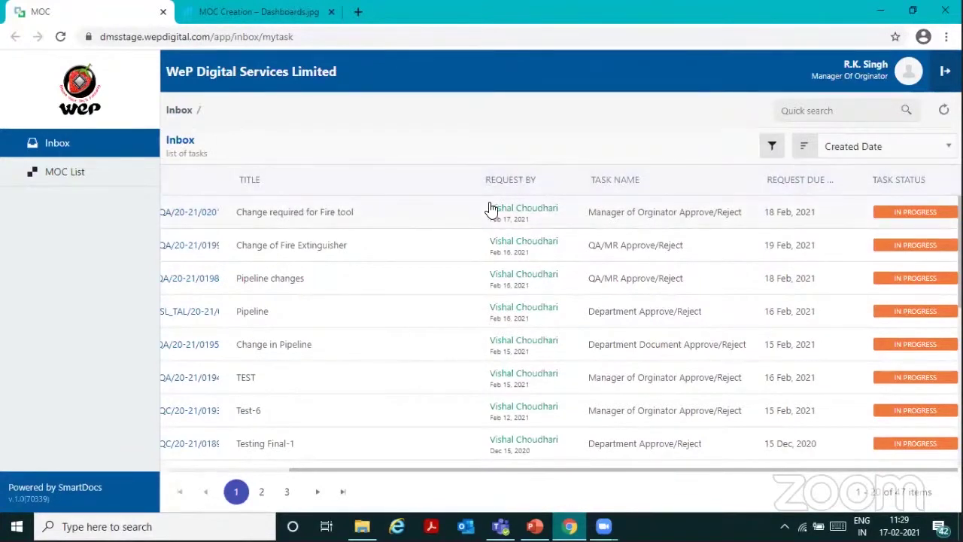
click(386, 212)
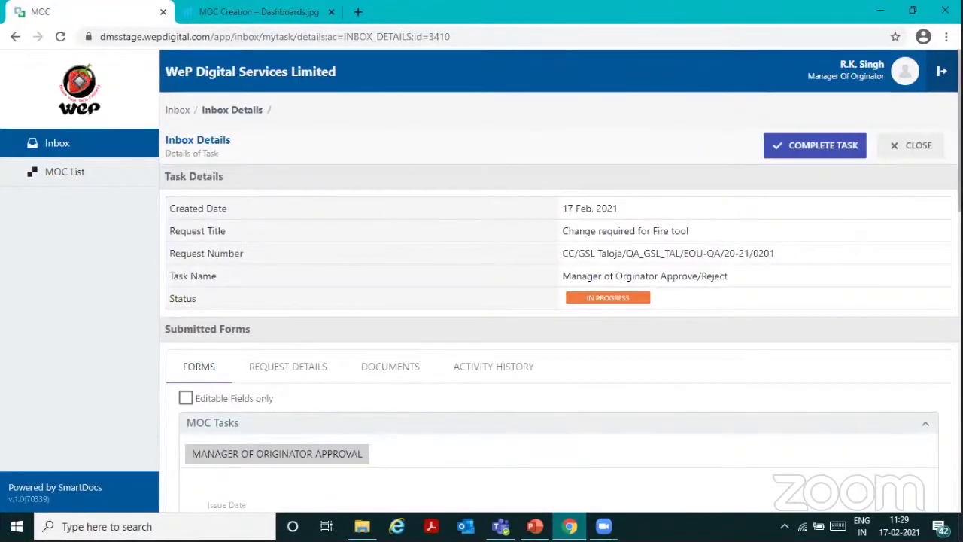
scroll(940, 196, down, 2)
scroll(558, 338, down, 1)
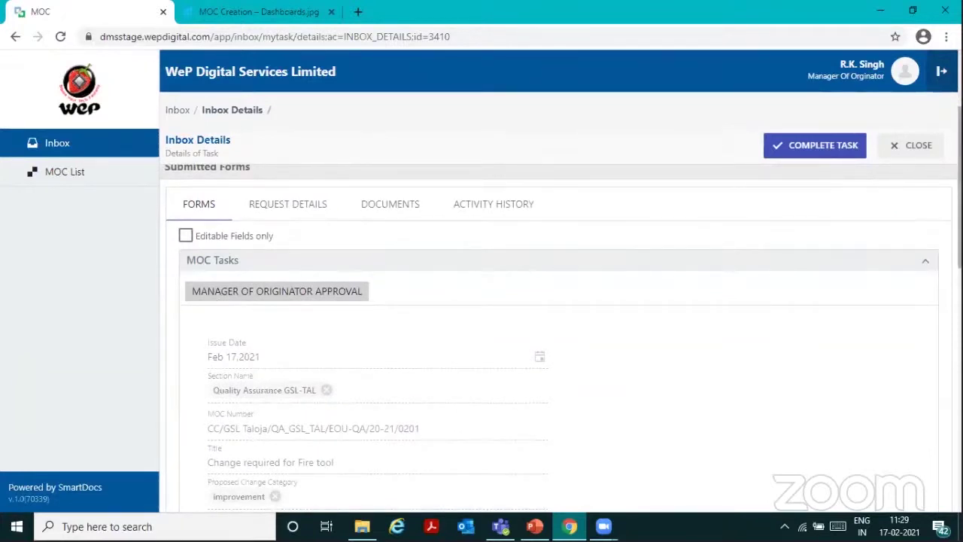
scroll(900, 282, down, 1)
scroll(559, 338, down, 1)
scroll(558, 337, up, 1)
scroll(559, 337, down, 6)
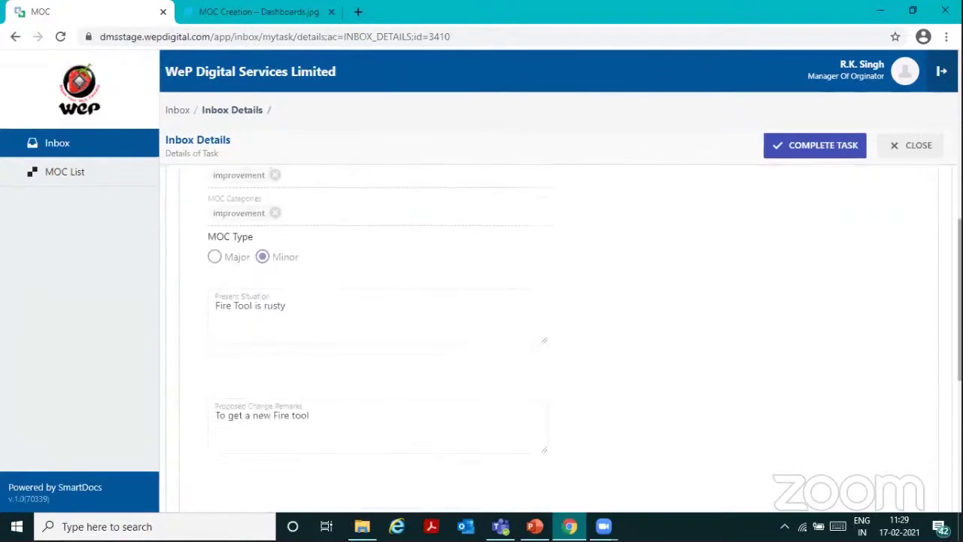
scroll(558, 338, up, 10)
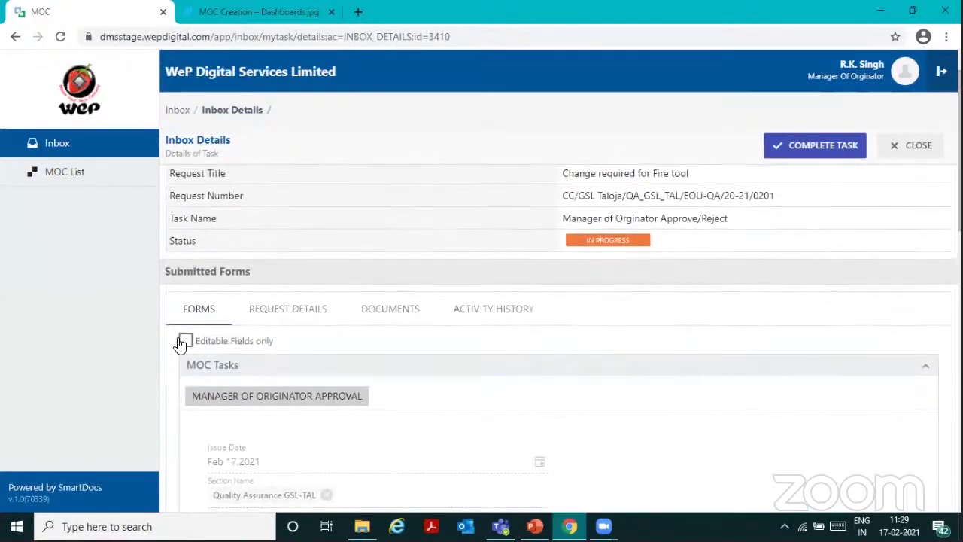
Step: Show only the editable fields of the form and set the Manager of Originator decision to Approve
click(185, 342)
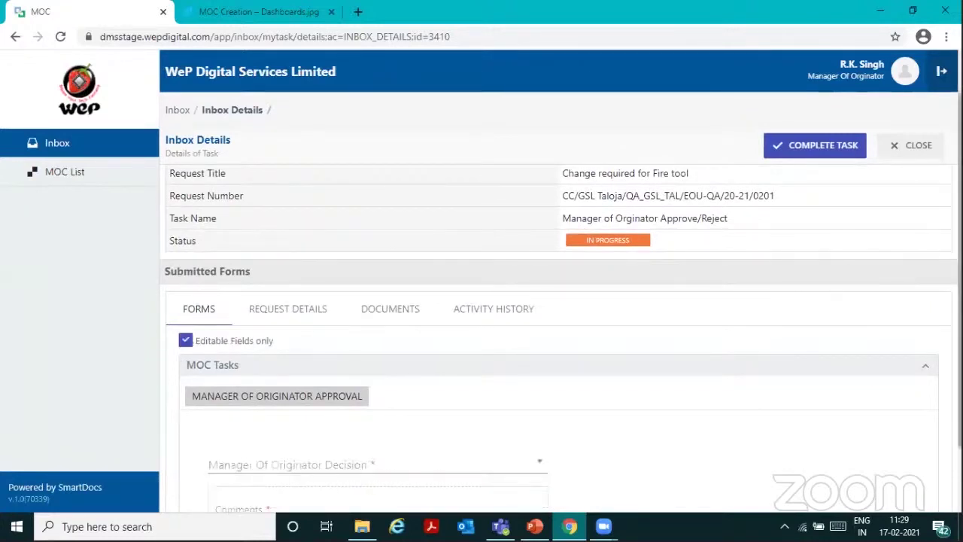
scroll(933, 244, down, 1)
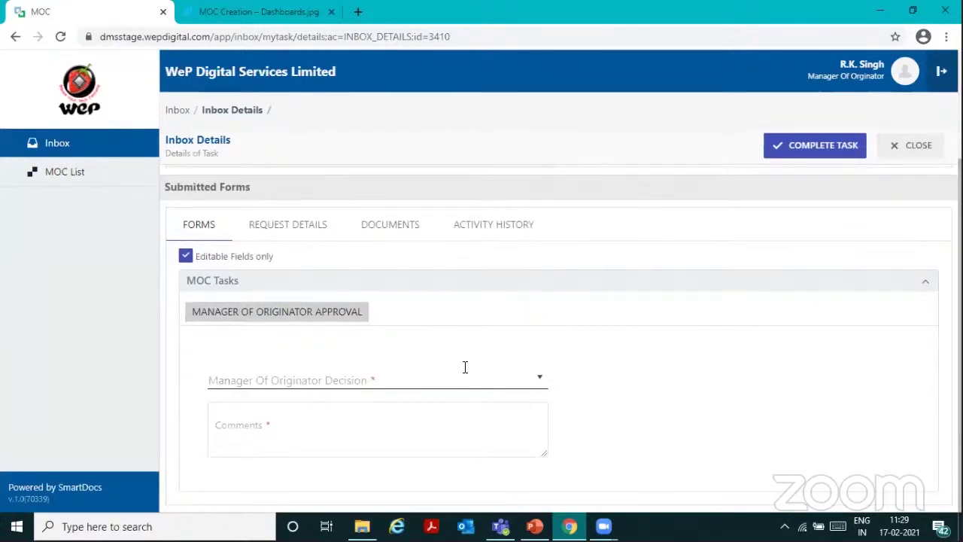
click(538, 383)
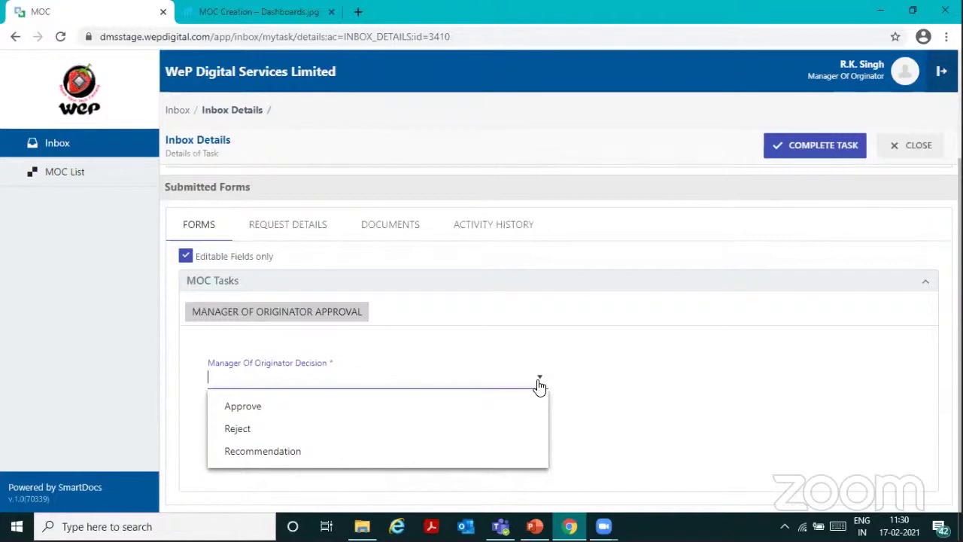
click(312, 405)
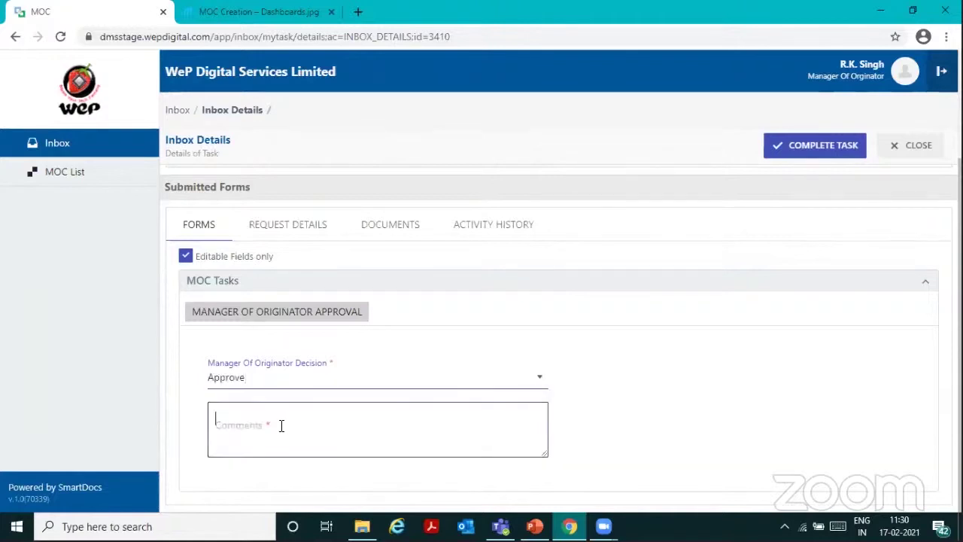
Step: Enter "Supporting documents looks good" as the approval comment and complete the task
text(Yes)
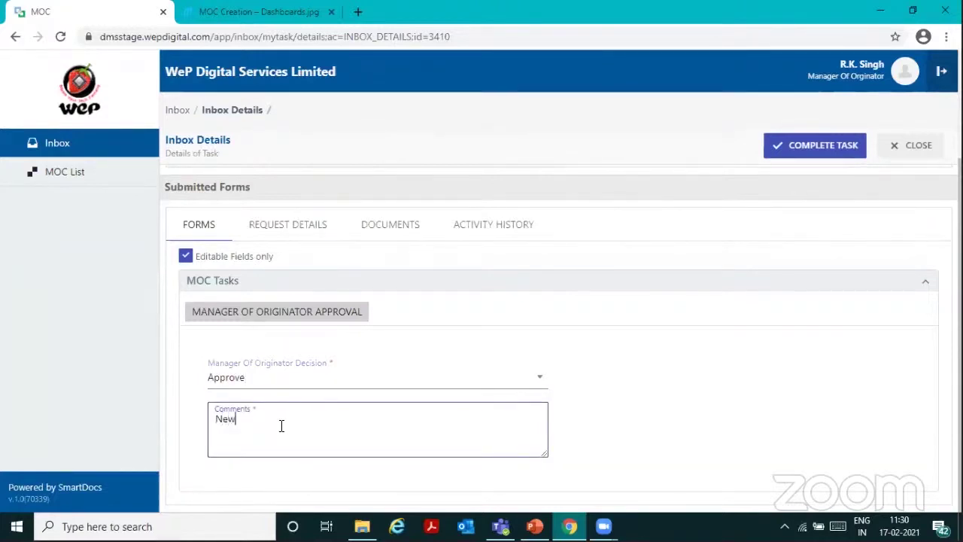
key(BackSpace)
key(BackSpace)
key(BackSpace)
text(Supporting documents looks good)
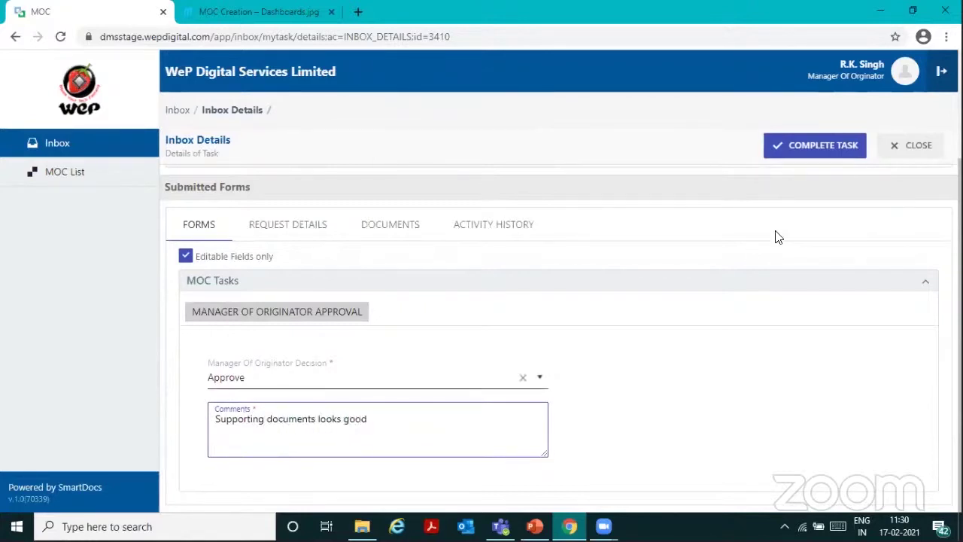
click(800, 148)
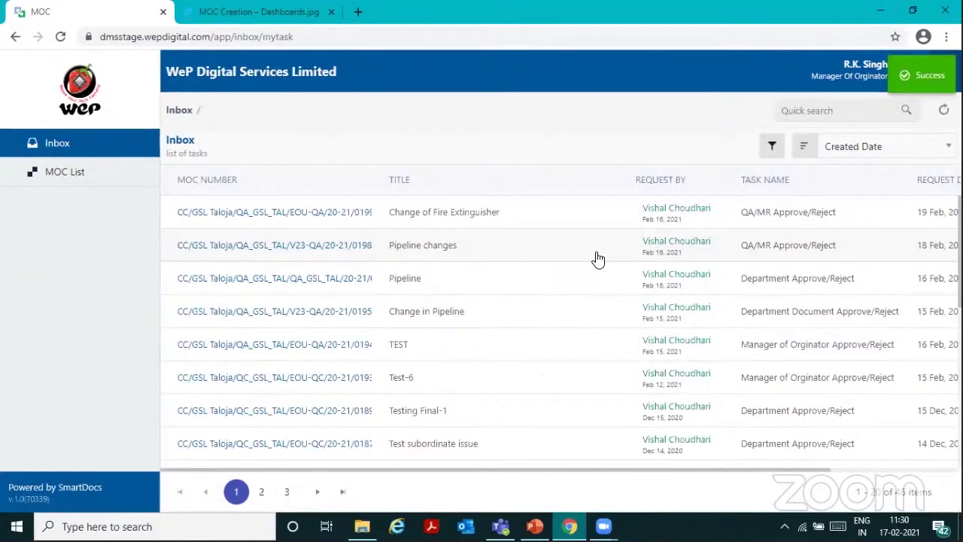
Step: View the activity history, documents and forms of the "Change of Fire Extinguisher" task and return to the inbox
click(518, 216)
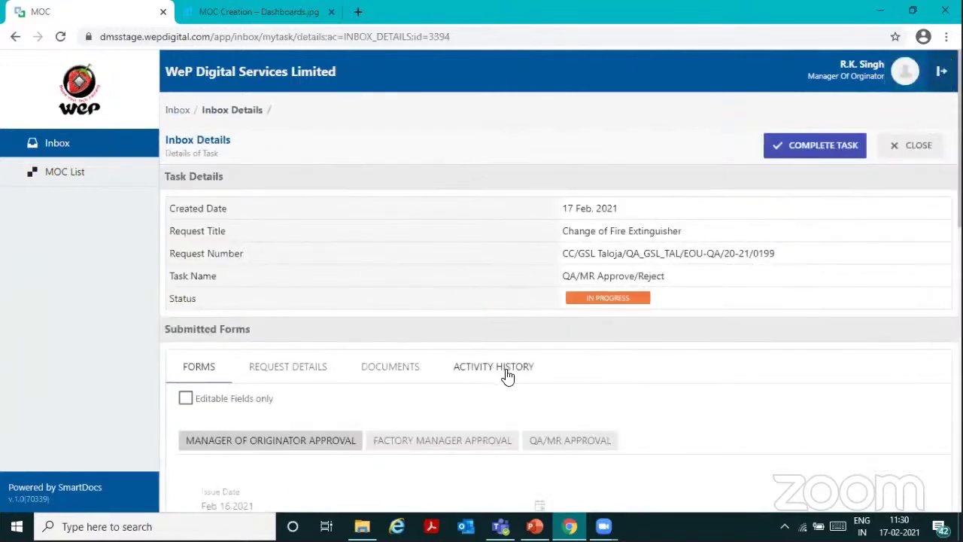
click(506, 369)
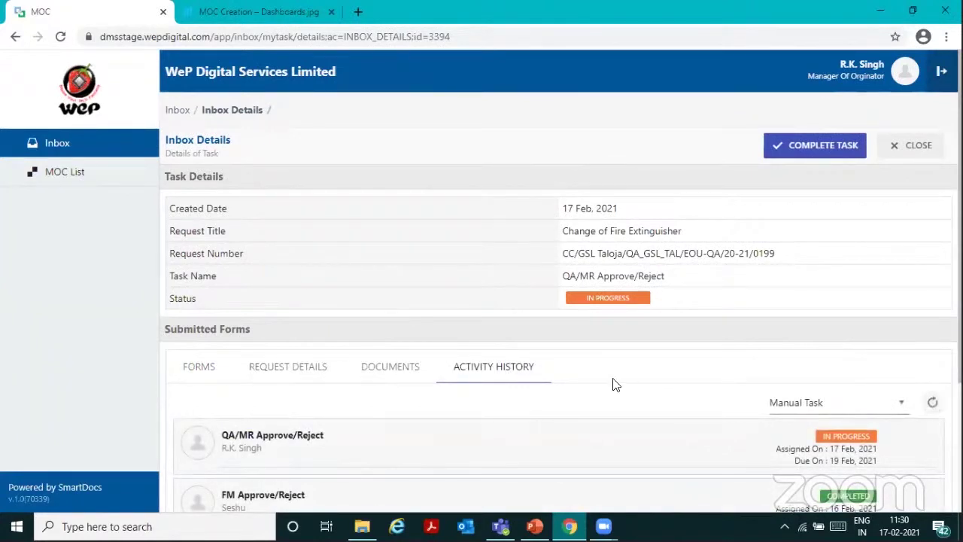
click(391, 368)
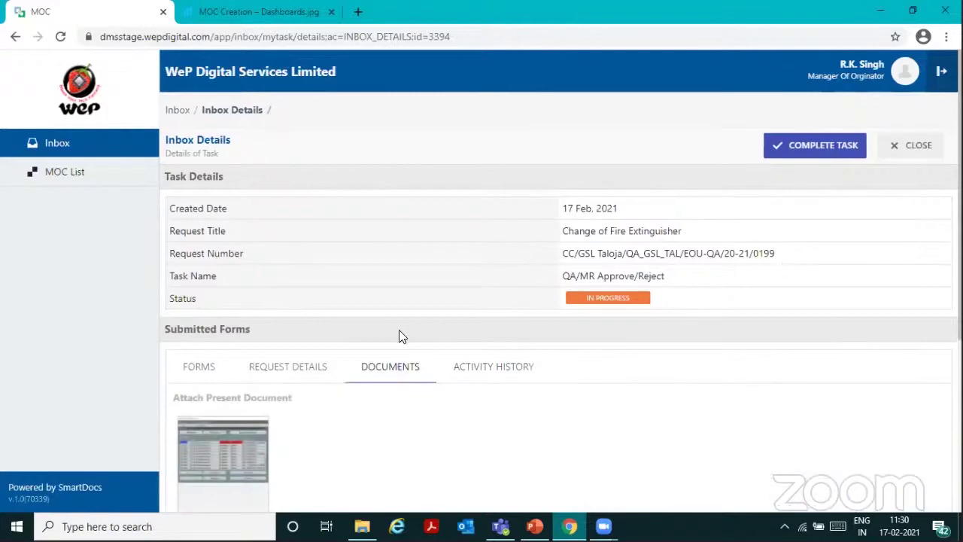
click(188, 372)
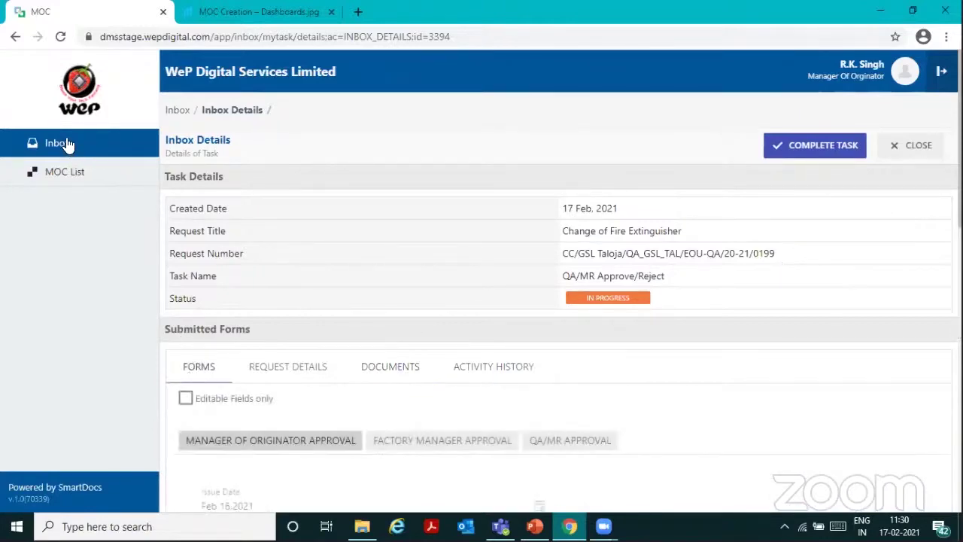
click(66, 143)
Step: Open the "Change required for Fire tool" MOC from the MOC list and check its documents and the next approver in its activity history
click(72, 170)
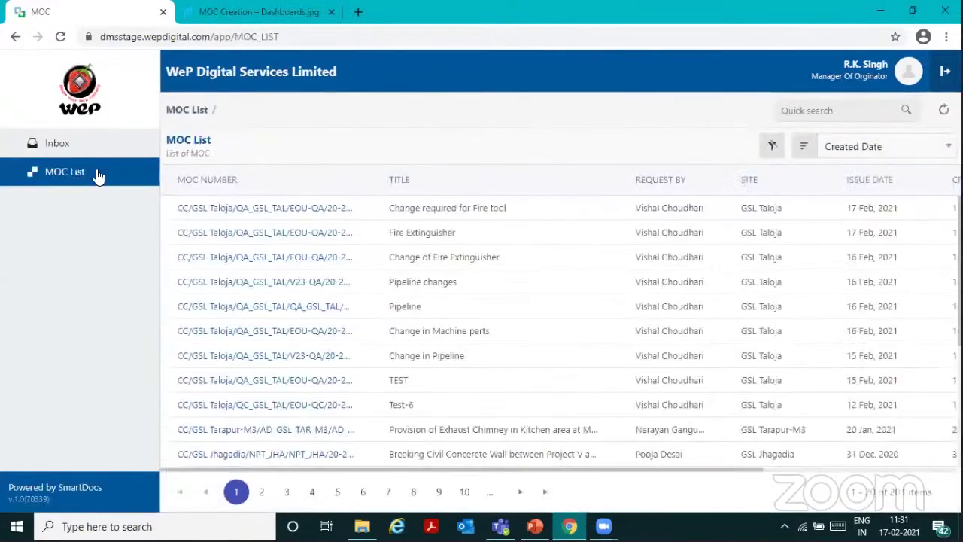
click(484, 216)
click(305, 336)
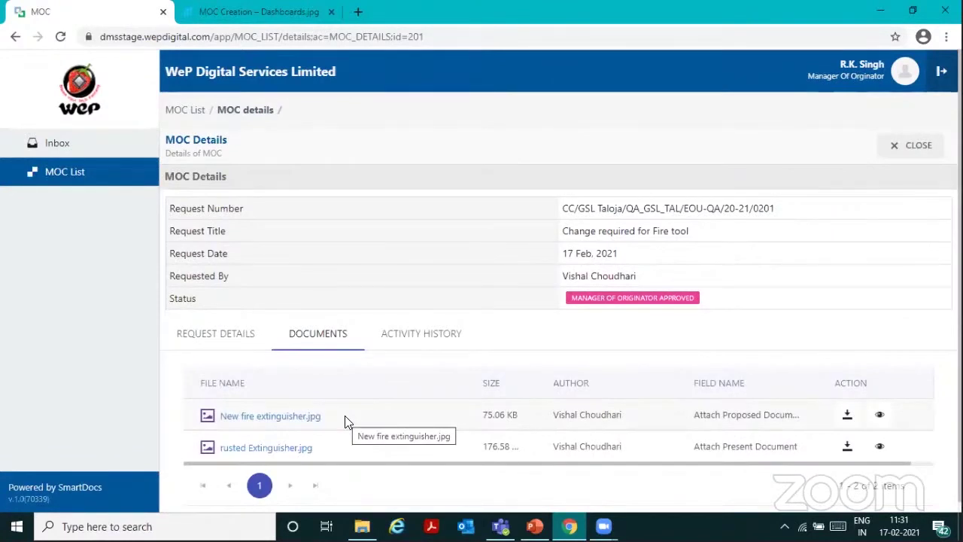
click(420, 344)
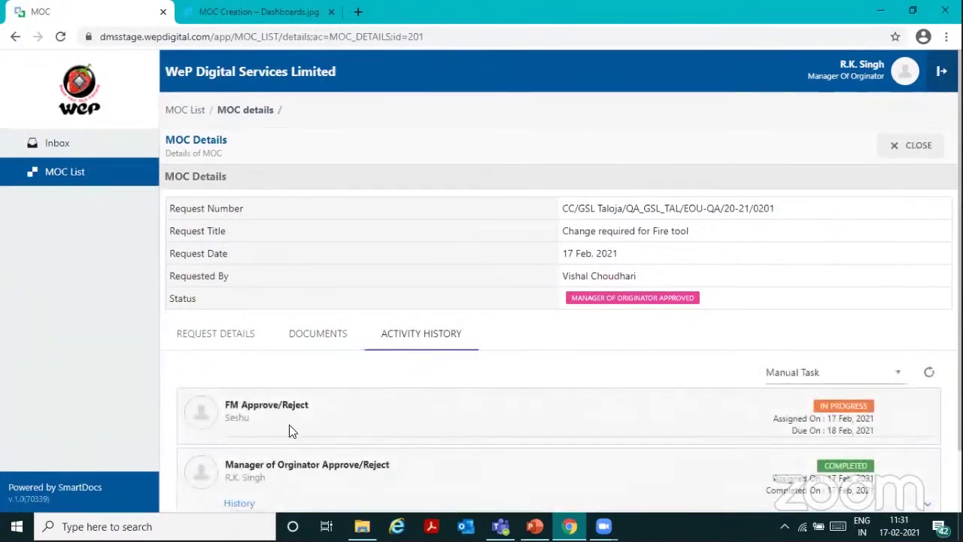
double_click(236, 417)
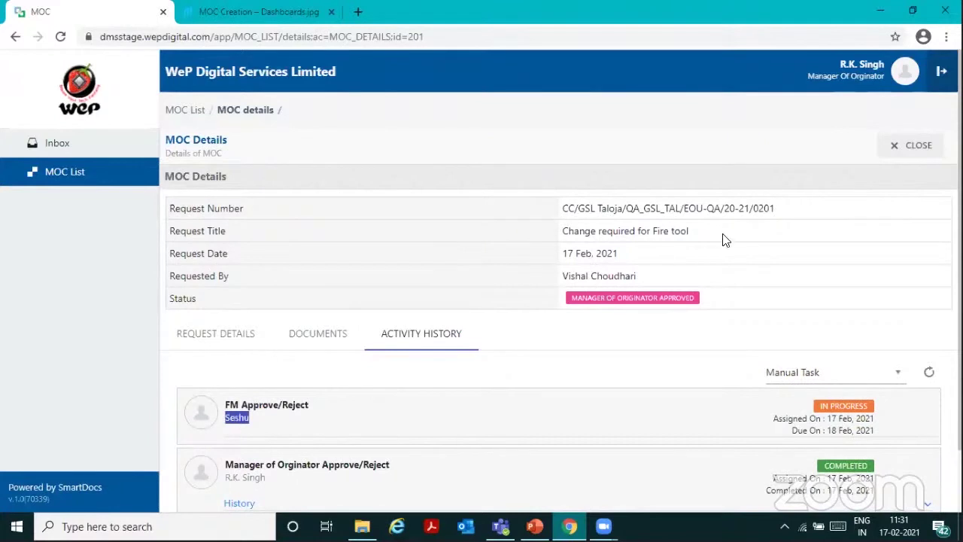
click(941, 70)
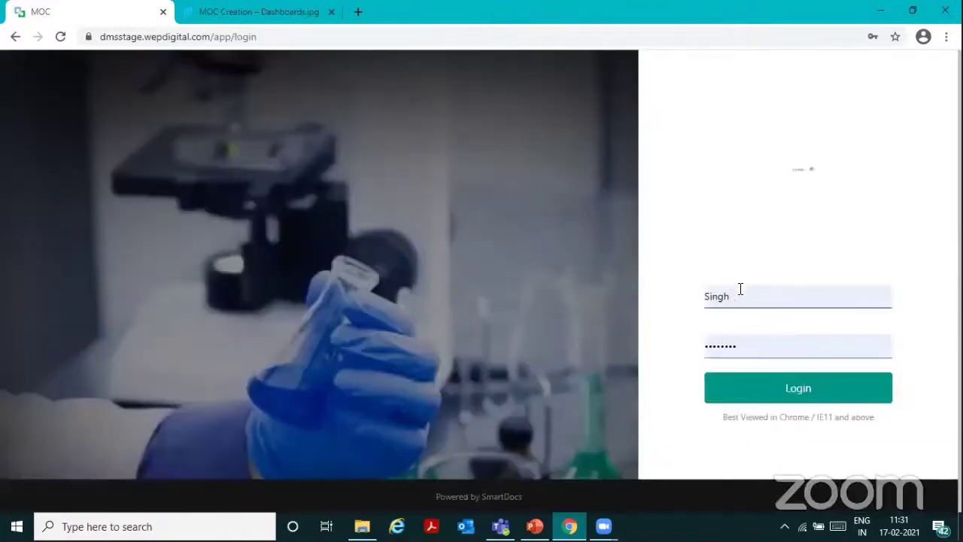
double_click(720, 295)
text(Seshu)
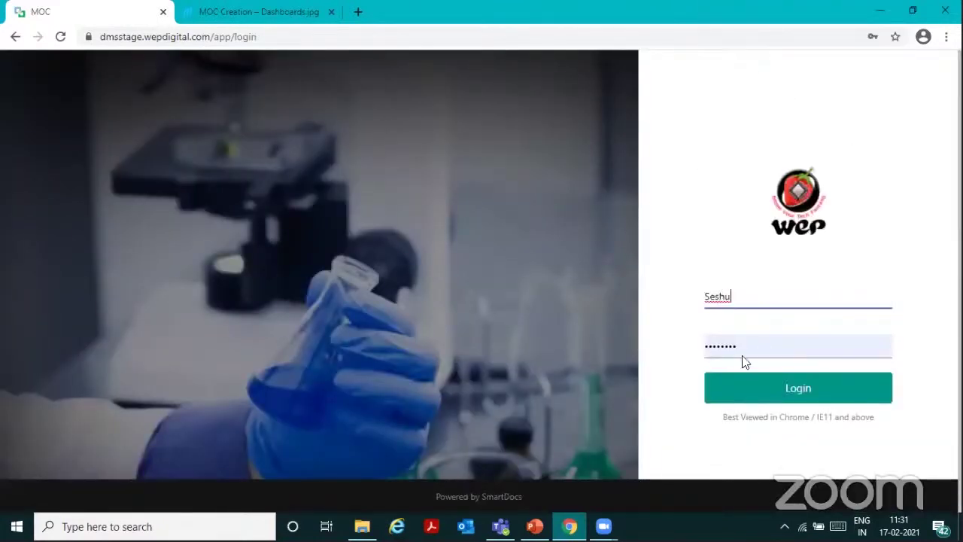
click(767, 402)
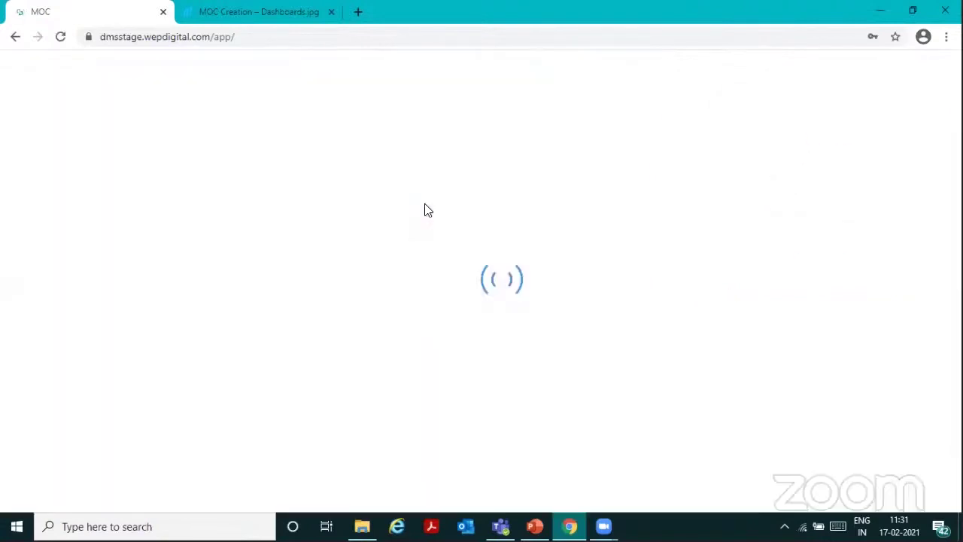
click(838, 264)
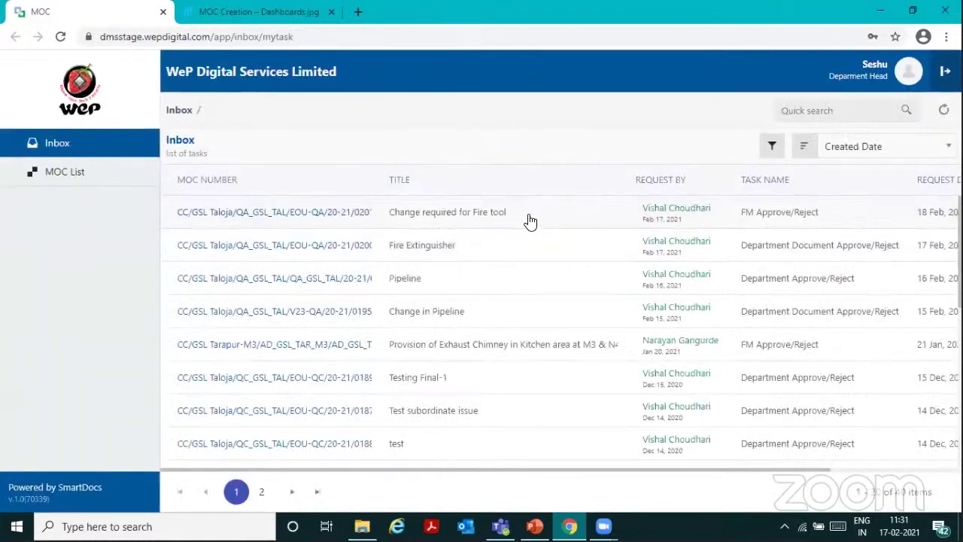
Step: Open the "Change required for Fire tool" task from the inbox and show its Factory Manager Approval form
click(530, 221)
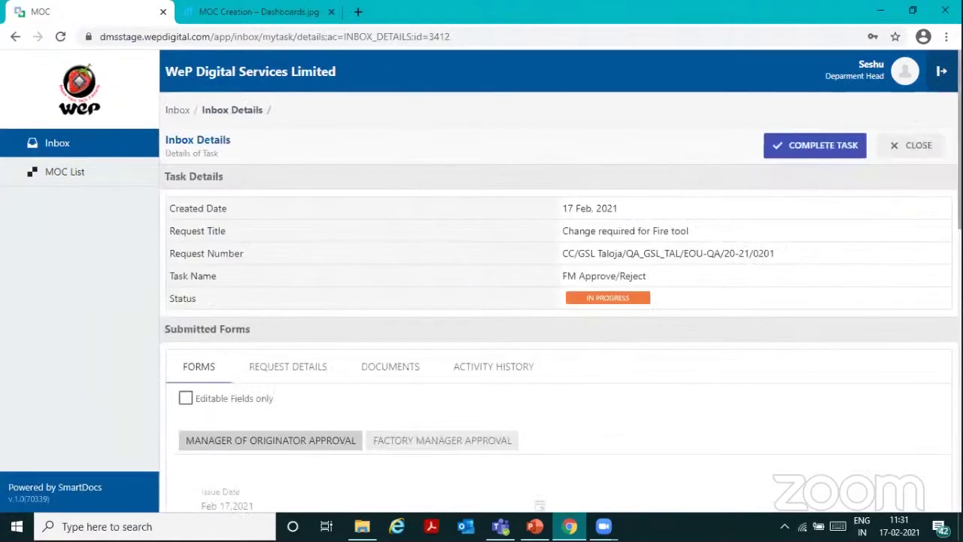
scroll(410, 301, down, 3)
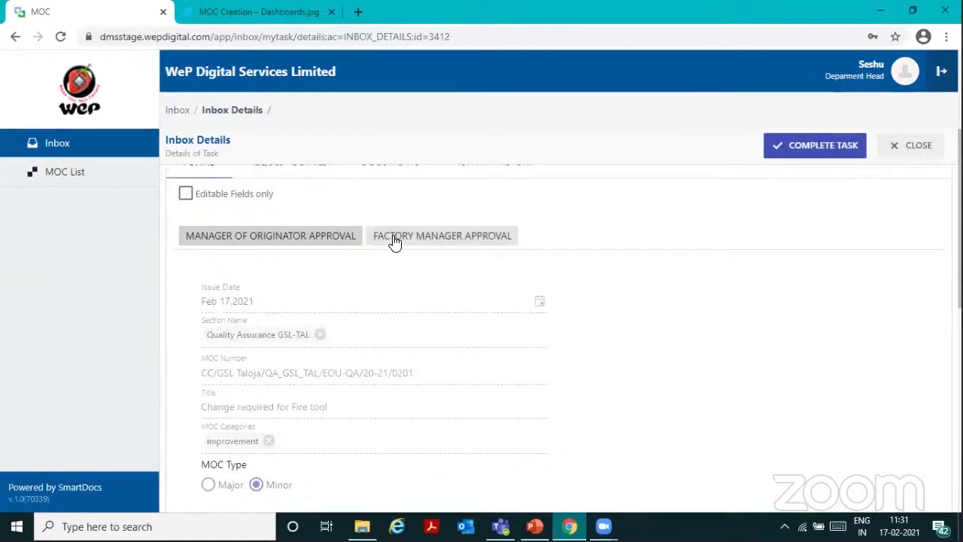
click(394, 240)
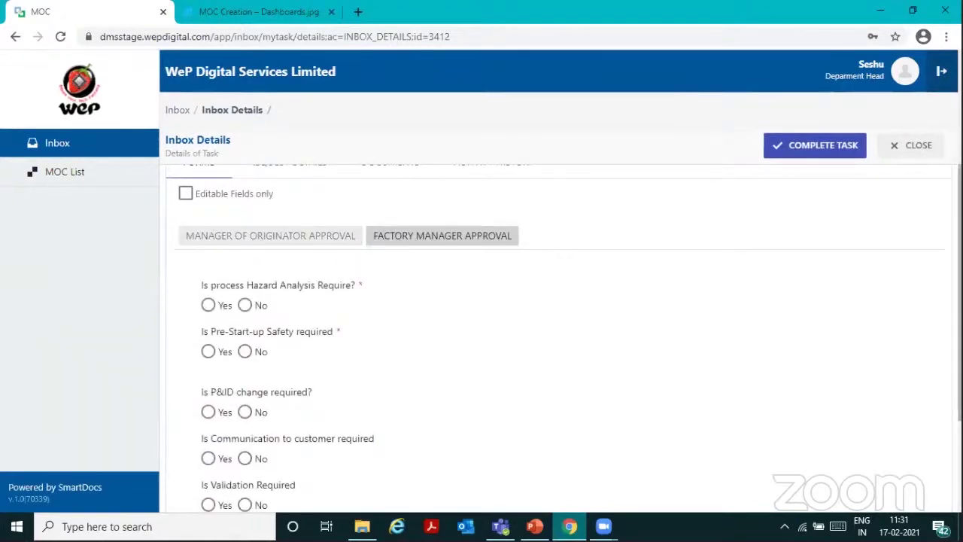
Step: Answer No for process hazard analysis and pre-start-up safety, giving "Just the fire tool" as the reason
scroll(564, 338, down, 1)
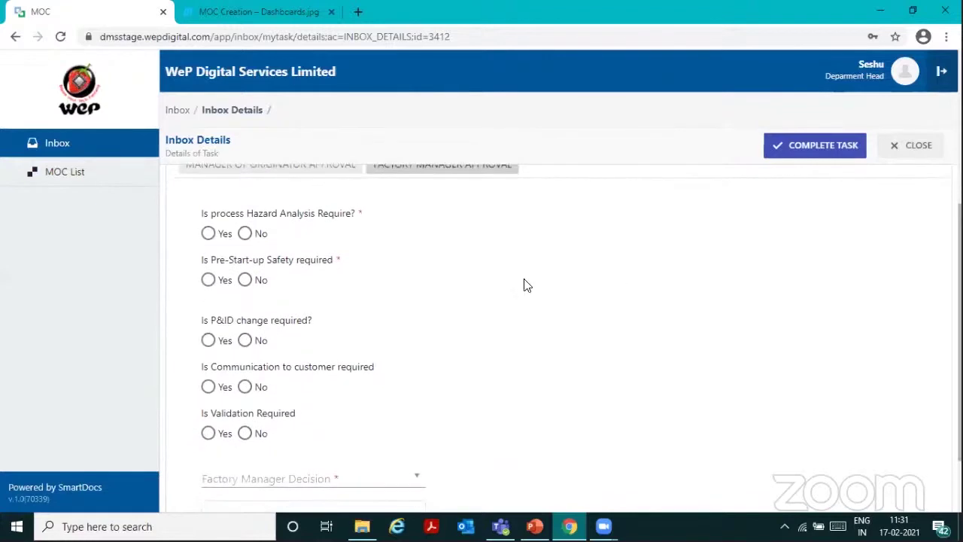
click(245, 235)
click(244, 279)
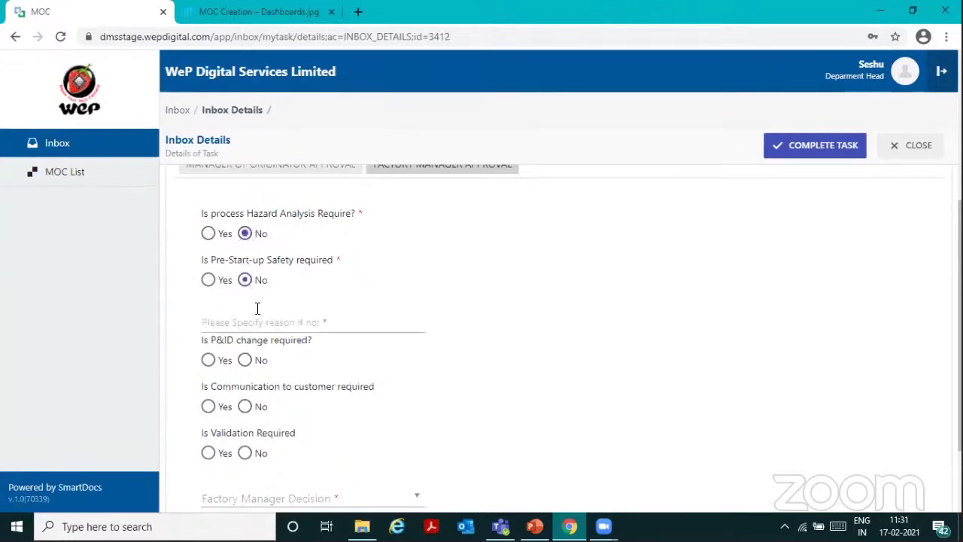
click(254, 324)
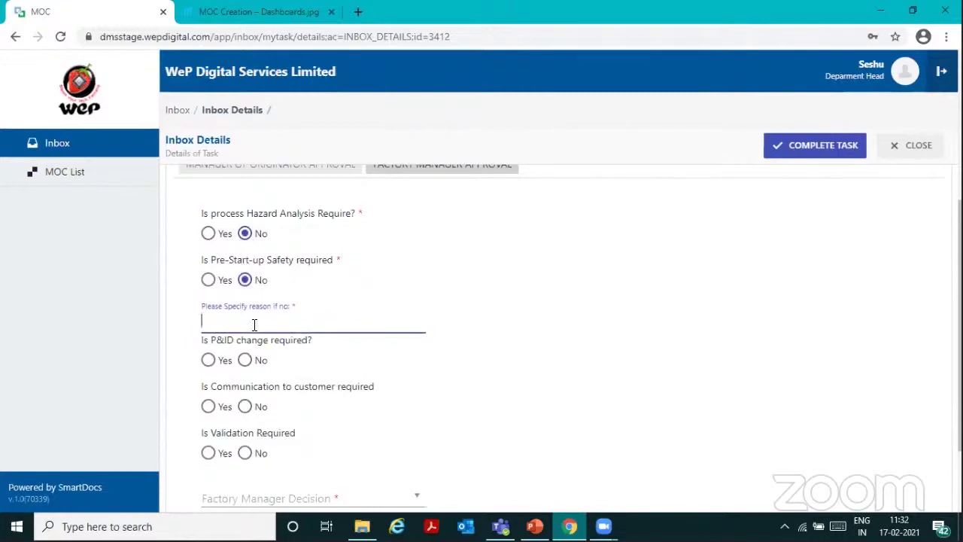
text(Just the firs)
text( tool)
Step: Answer No for P&ID change, communication to customer and validation
click(245, 360)
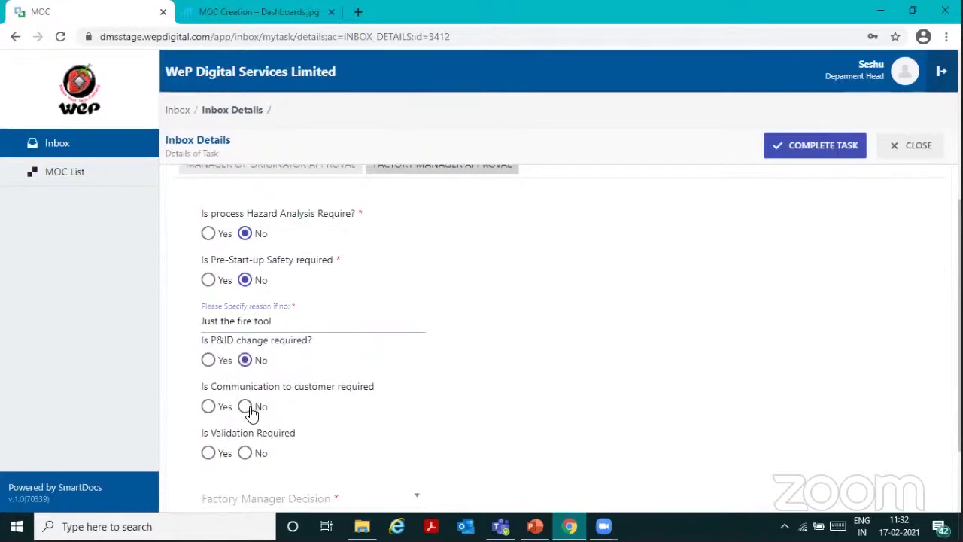
click(246, 407)
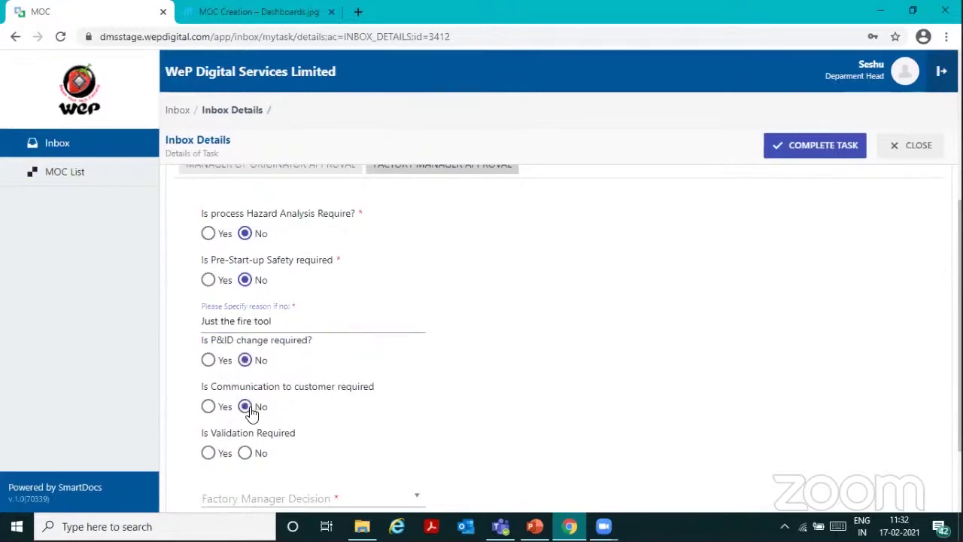
click(244, 456)
Step: Set the Factory Manager Decision to Approve with the comment "This is fine" and complete the task
scroll(656, 326, down, 2)
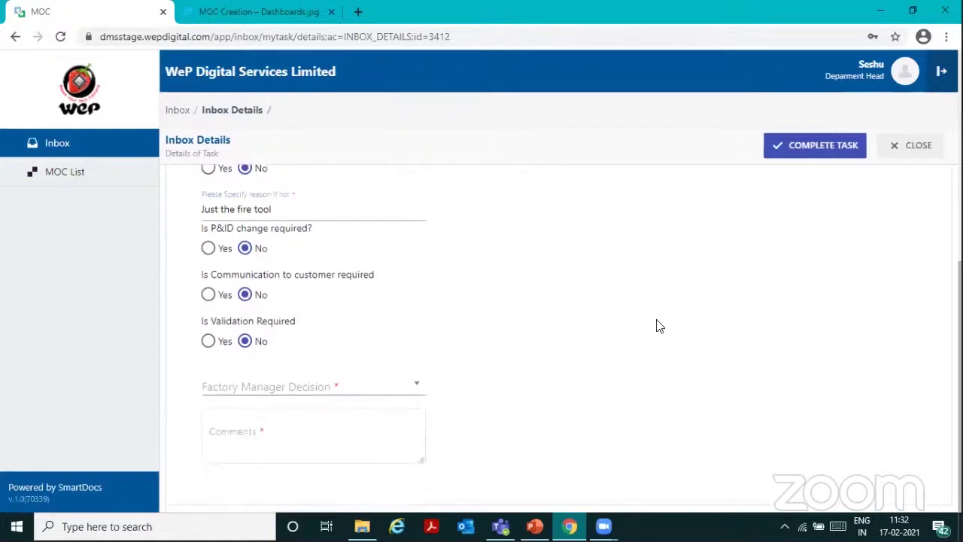
click(419, 390)
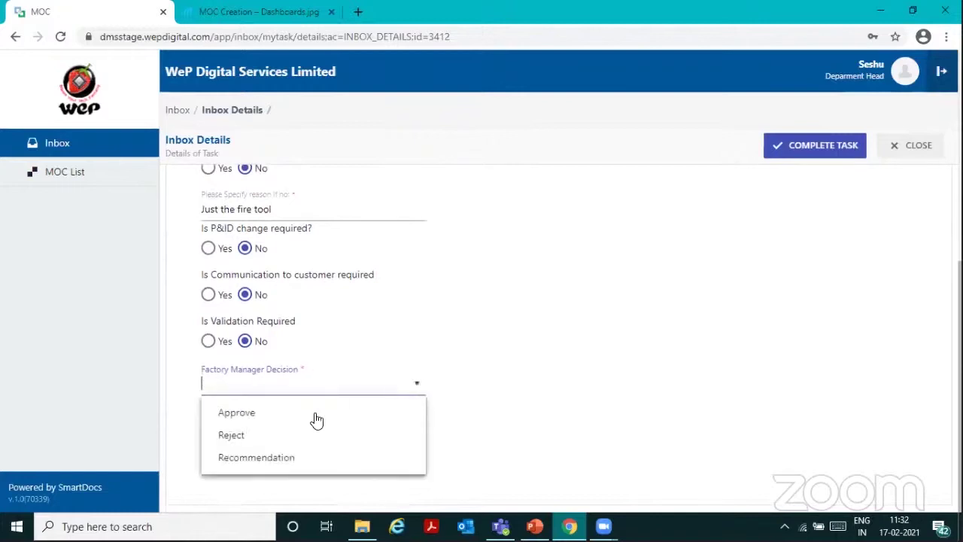
click(282, 422)
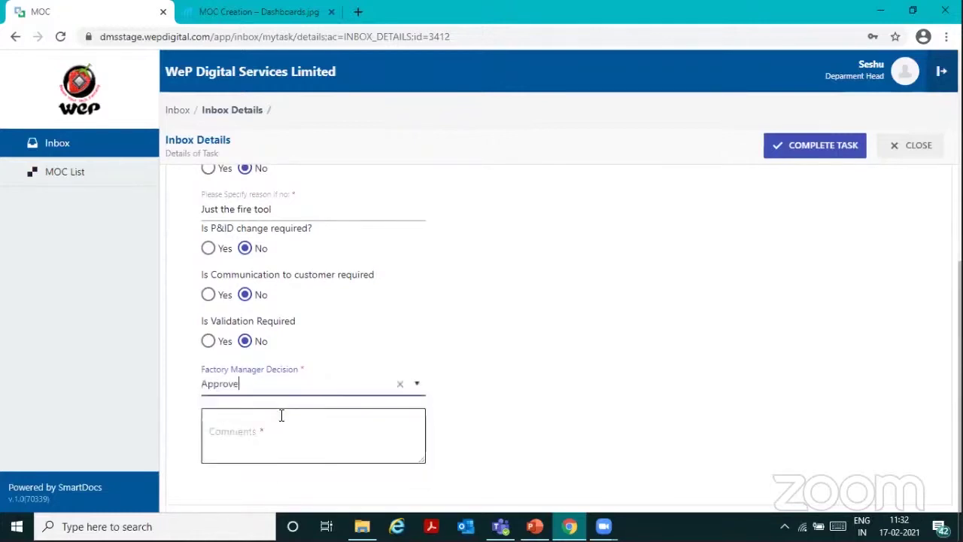
click(253, 429)
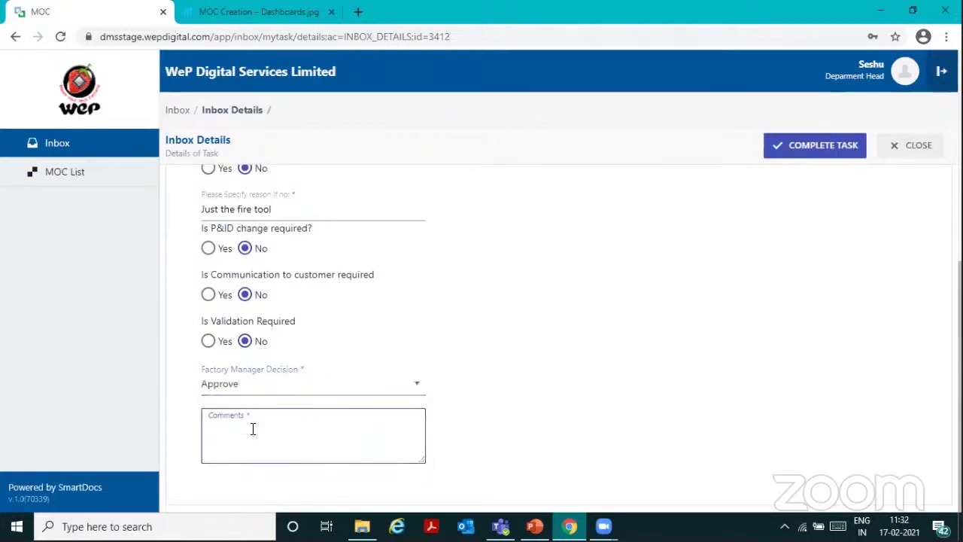
text(This is fine)
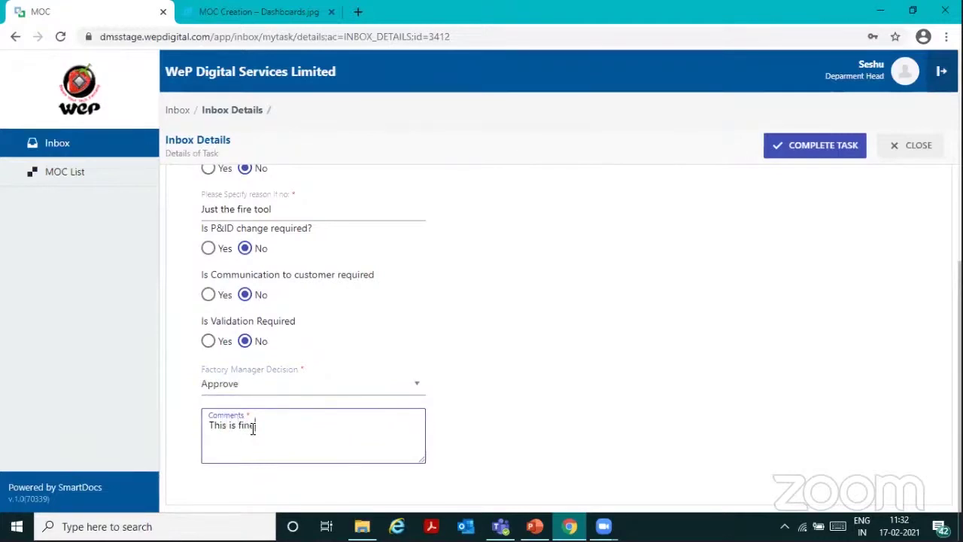
click(824, 143)
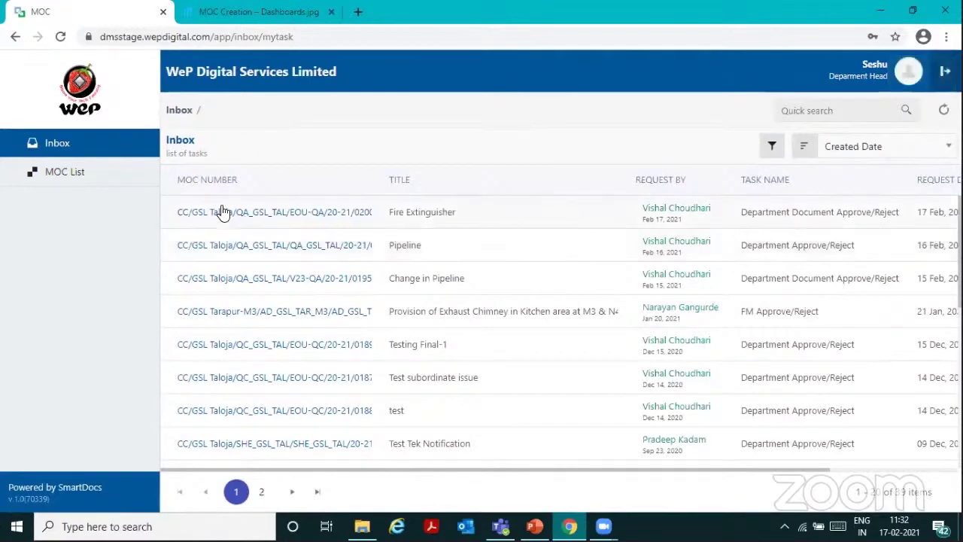
Step: Open the "Change required for Fire tool" MOC from the MOC list and check the next approver in its activity history
click(132, 179)
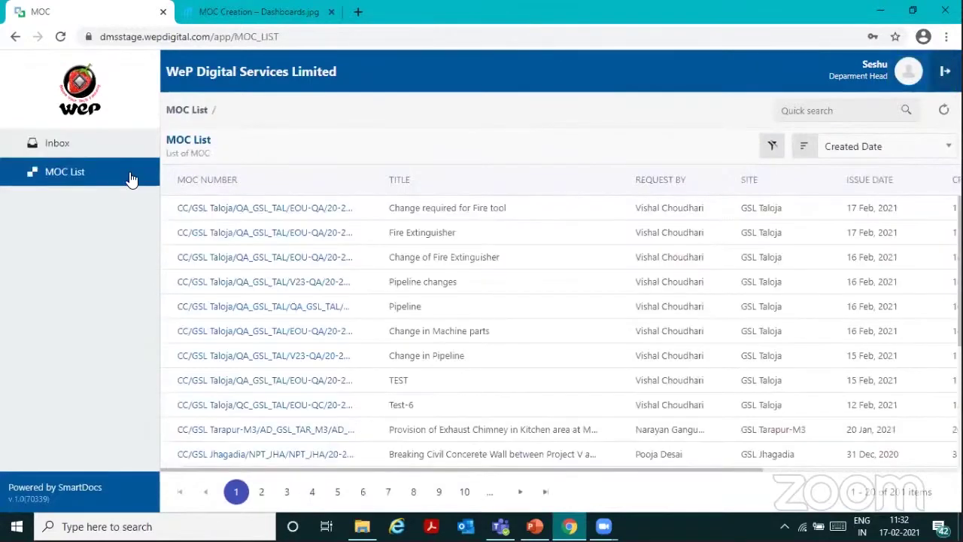
click(427, 209)
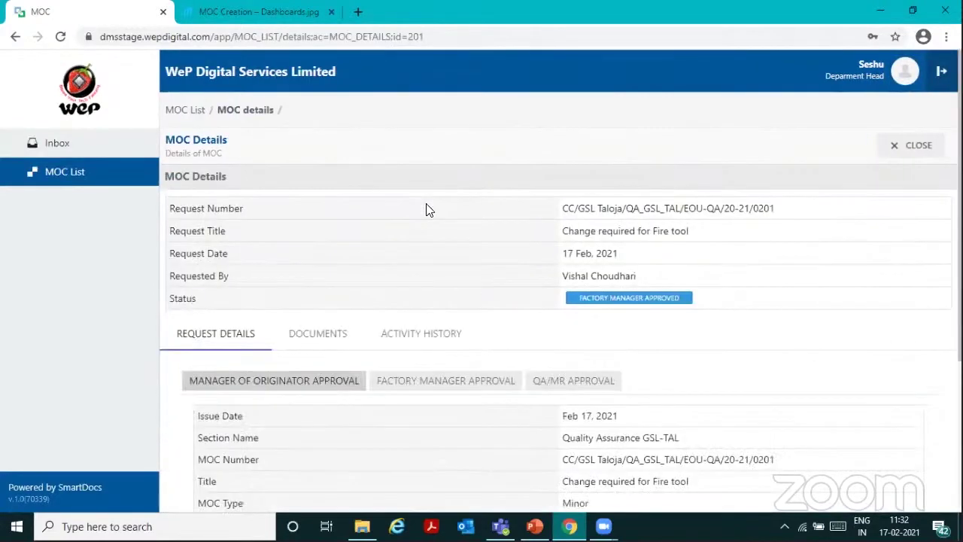
click(426, 336)
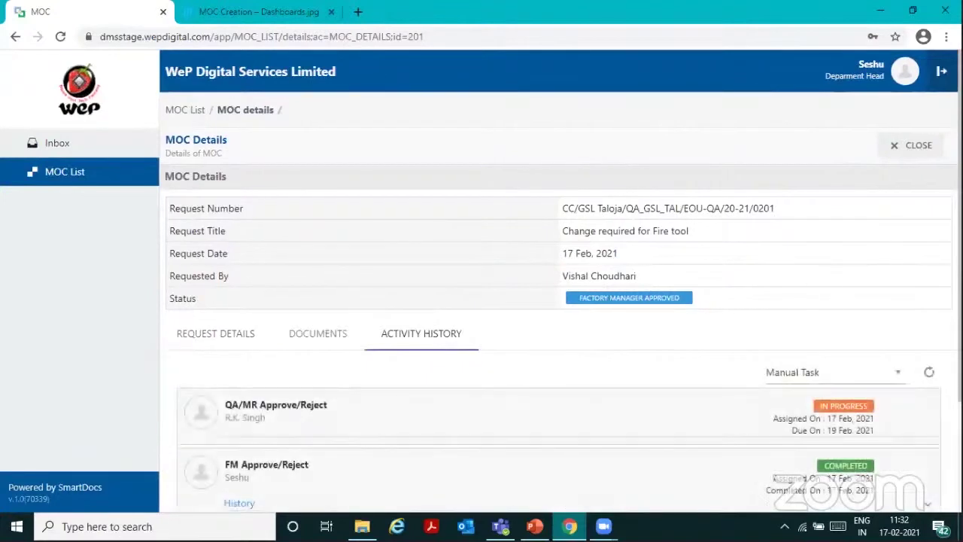
scroll(476, 318, down, 2)
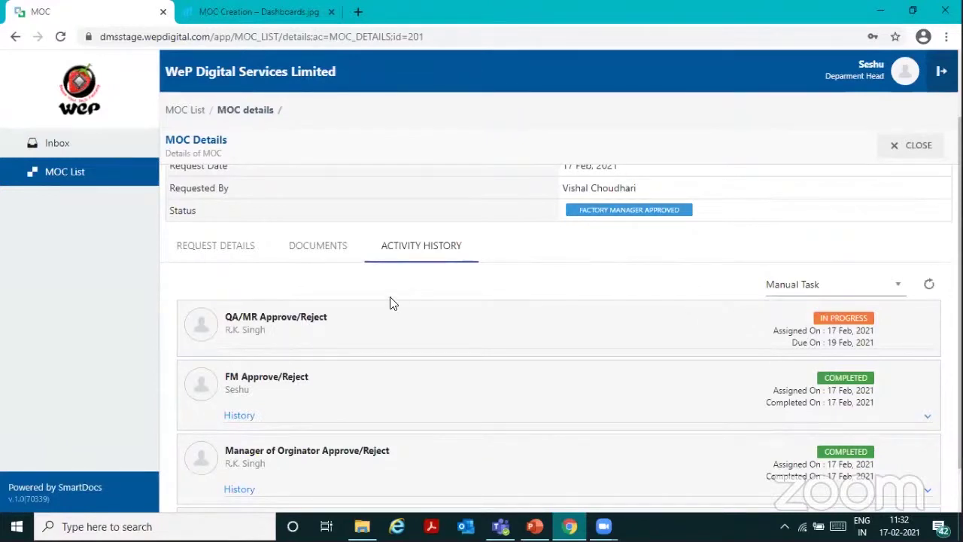
Step: Log out and log in with the saved credentials of the QA/MR approver
click(942, 71)
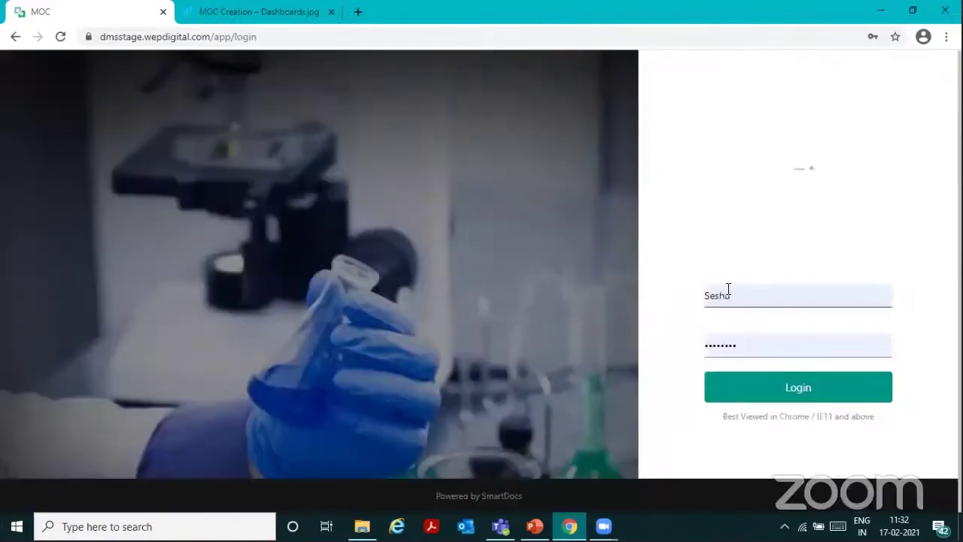
double_click(726, 295)
text(Singh)
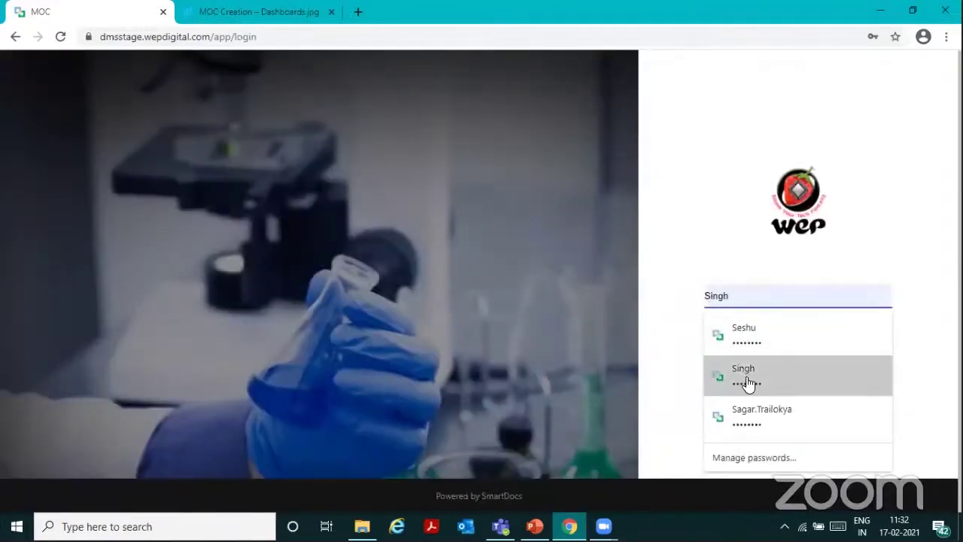
click(749, 380)
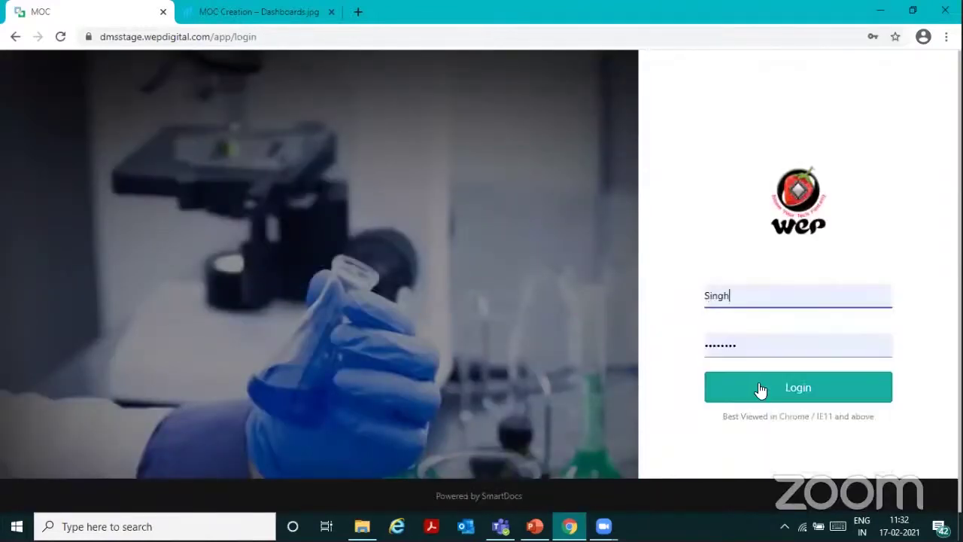
click(758, 392)
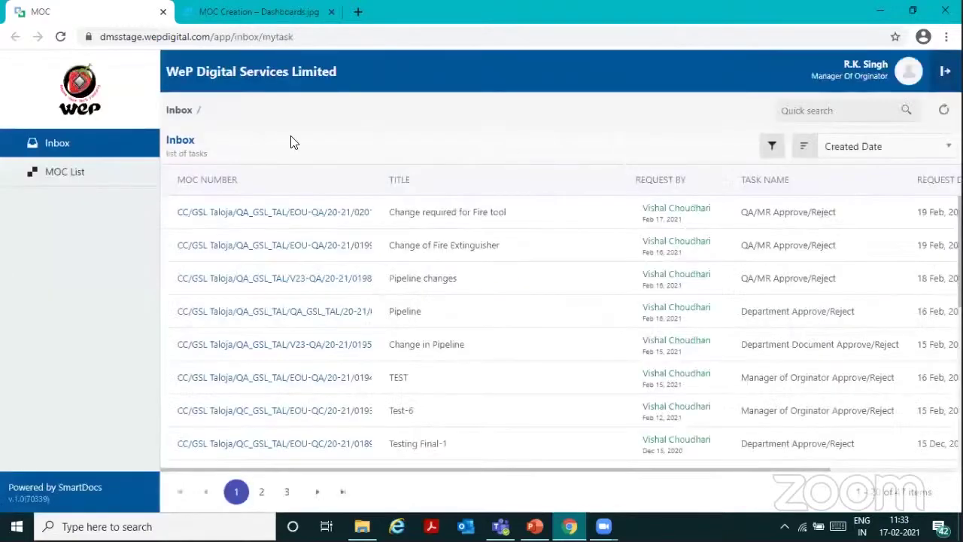
Step: Open the "Change required for Fire tool" task from the inbox and review its Manager of Originator and Factory Manager approval forms
click(416, 218)
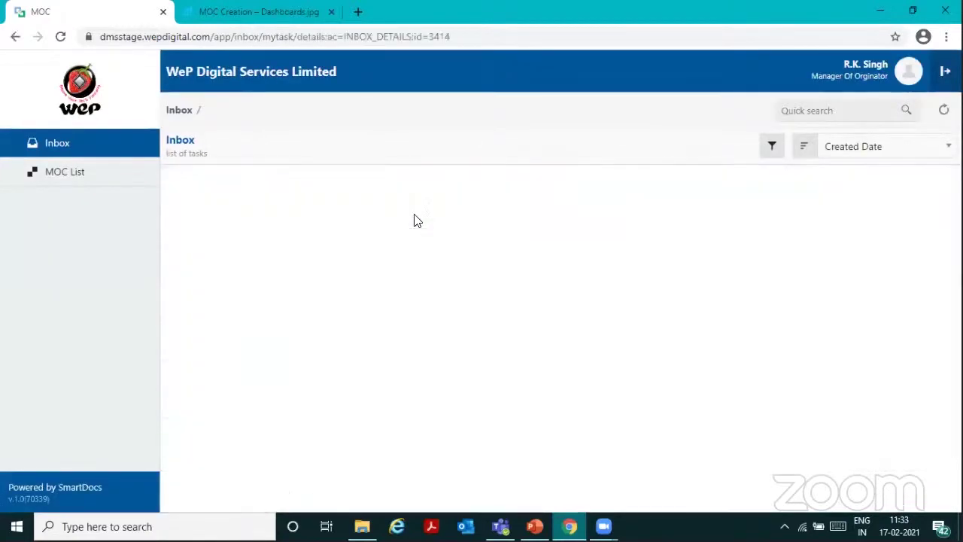
scroll(556, 338, down, 2)
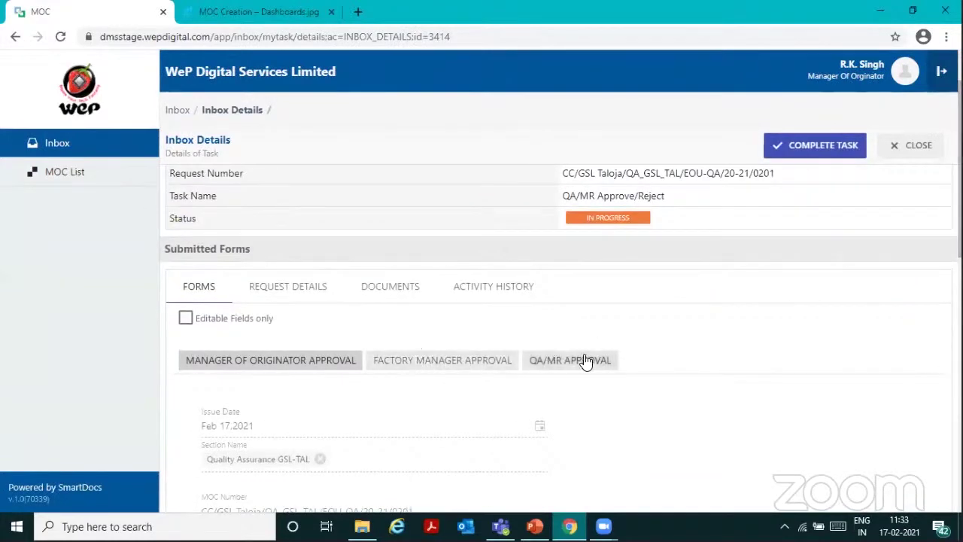
scroll(651, 230, down, 3)
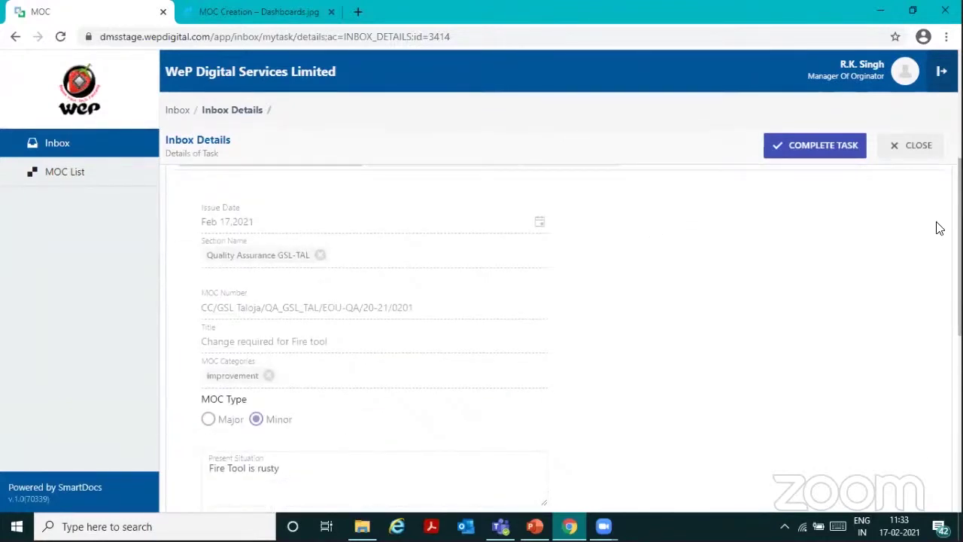
scroll(557, 337, up, 1)
scroll(557, 338, up, 2)
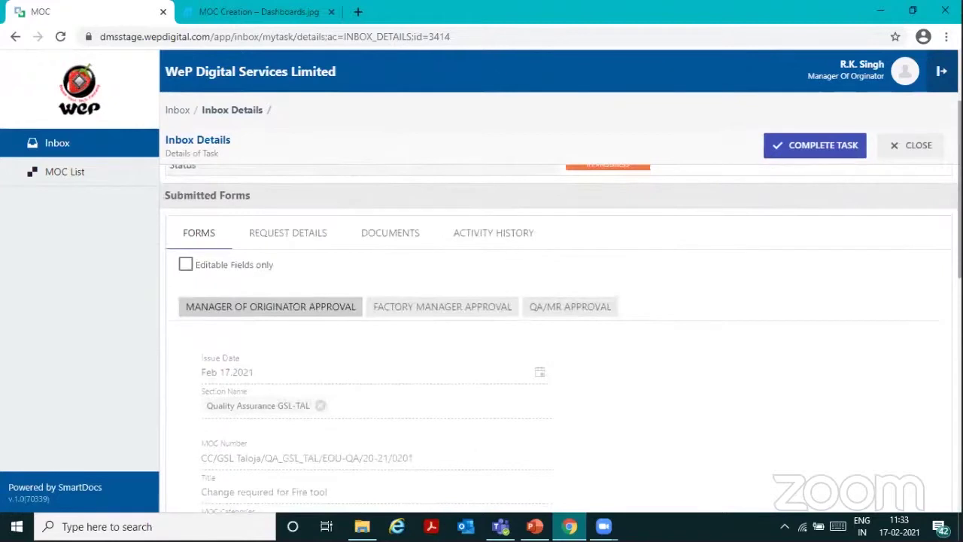
click(476, 306)
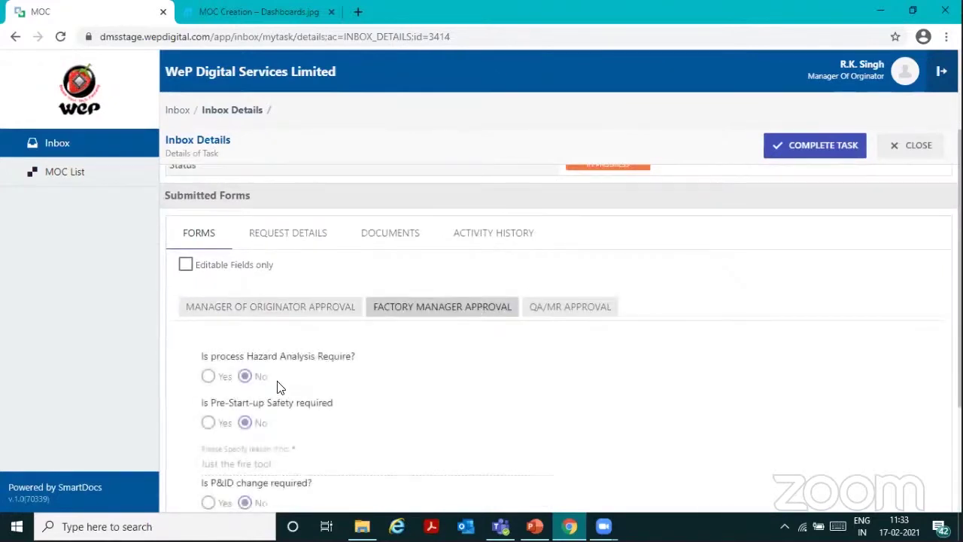
Step: In the QA/MR approval form, select Microbiology GSL-TAL as approver and add P & ID to the list of documents
click(573, 314)
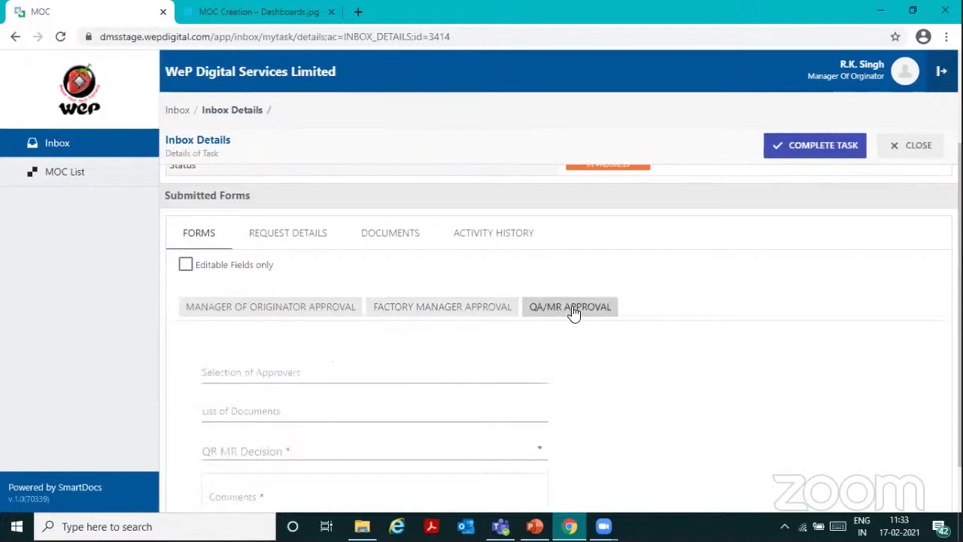
click(253, 367)
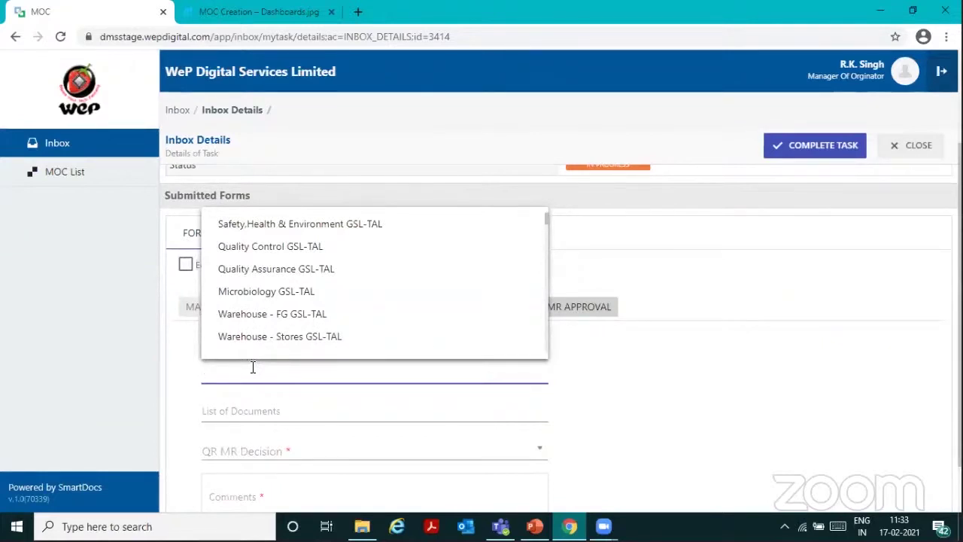
click(280, 291)
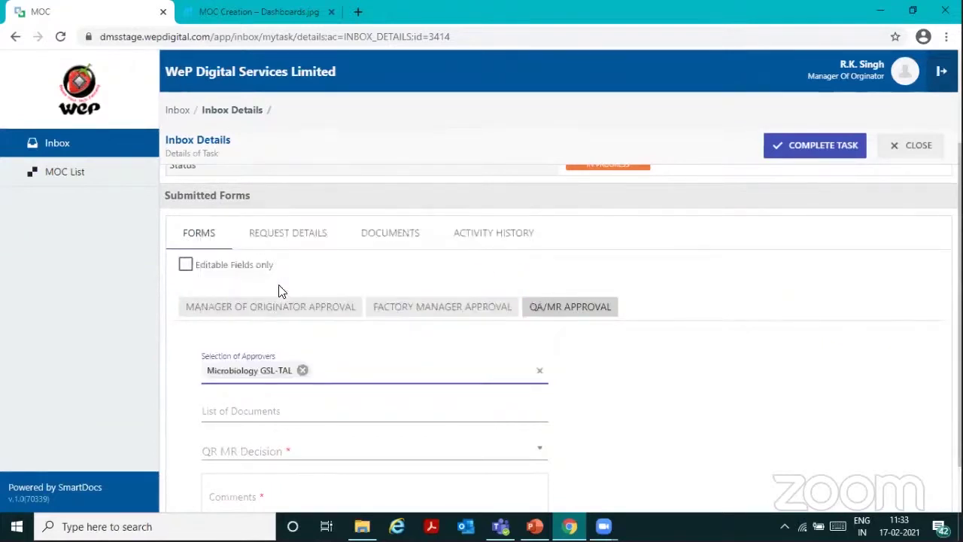
click(262, 413)
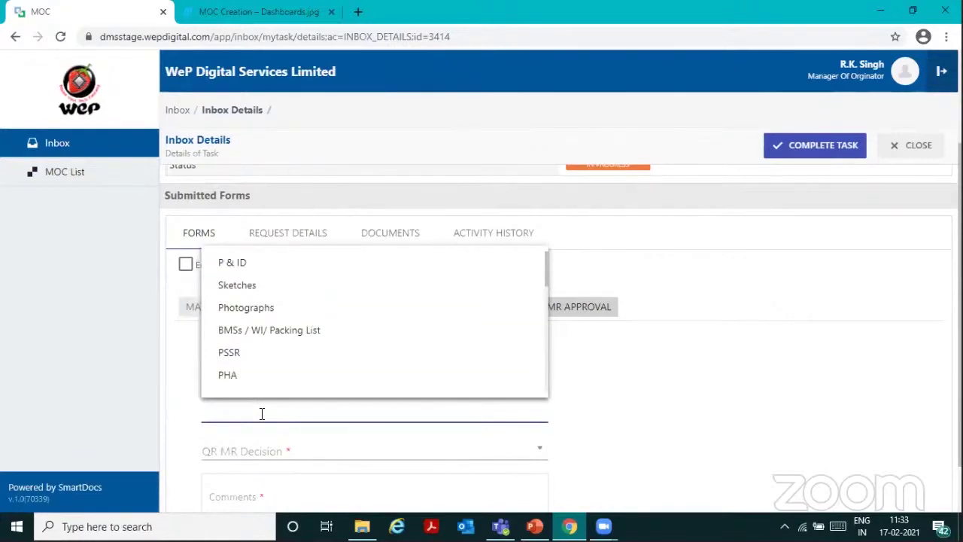
click(261, 264)
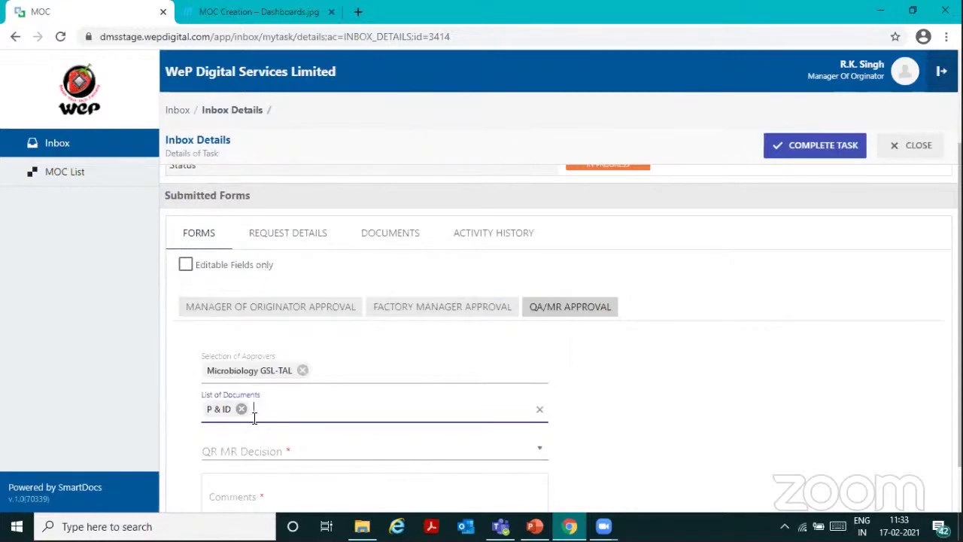
Step: Set the QR MR Decision to Approve with the comment "This look good" and complete the task
scroll(421, 359, down, 1)
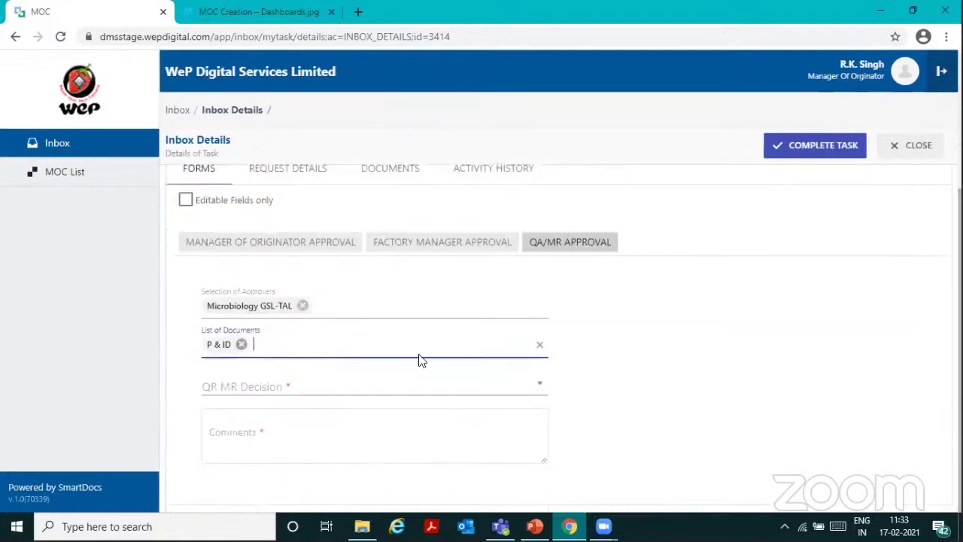
click(245, 385)
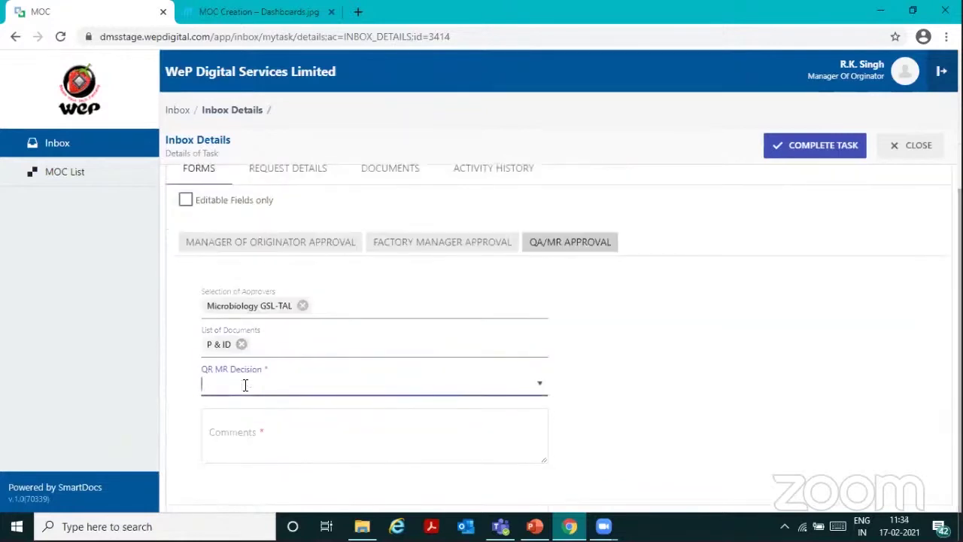
click(543, 392)
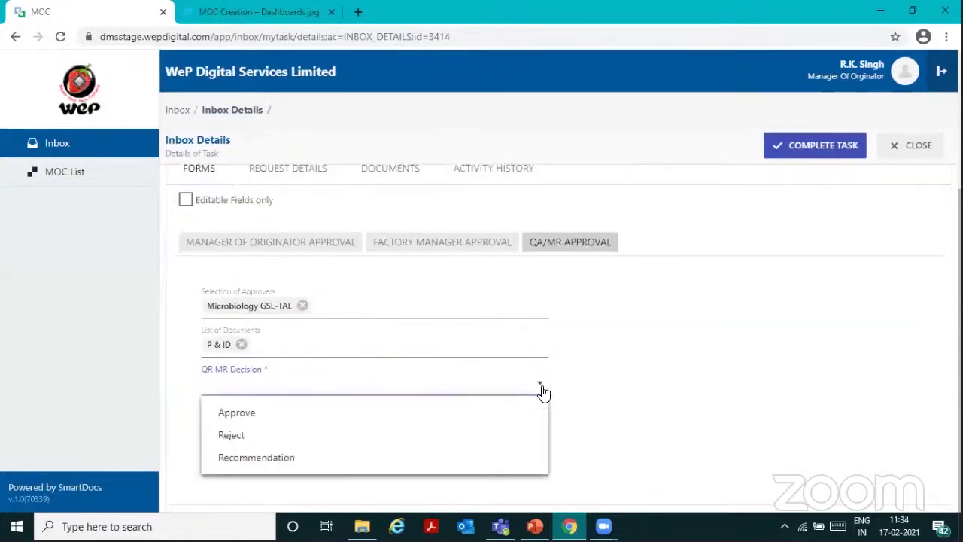
click(350, 416)
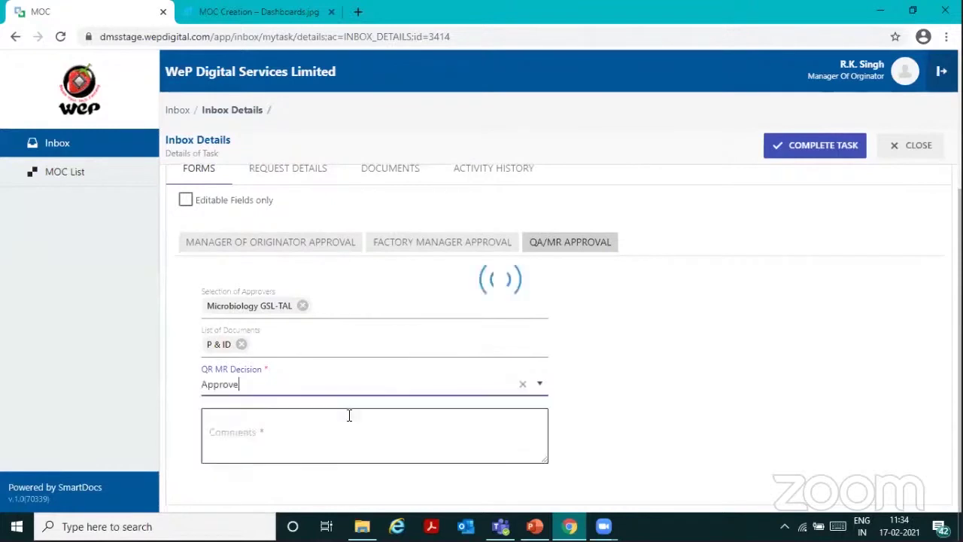
click(283, 439)
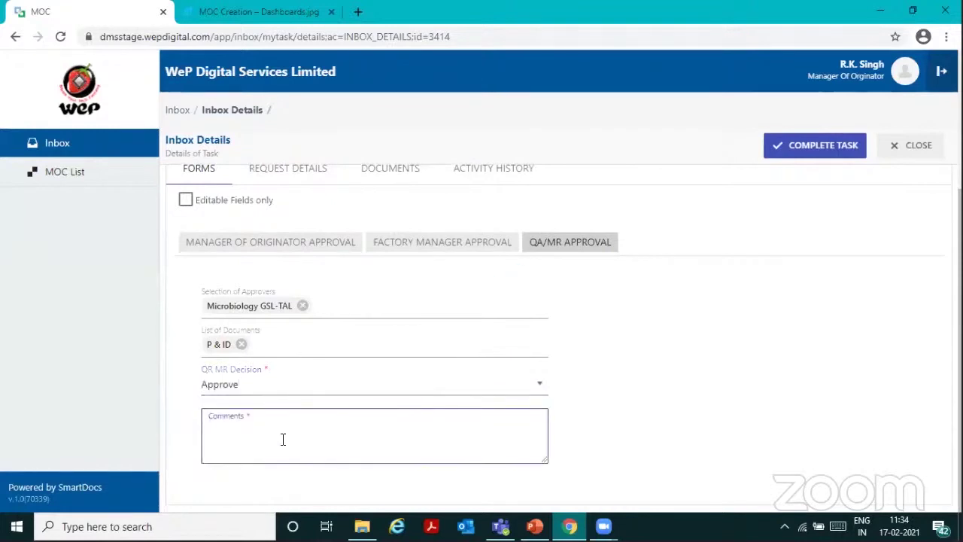
text(This look sgoo)
key(BackSpace)
key(BackSpace)
key(BackSpace)
key(BackSpace)
text(good)
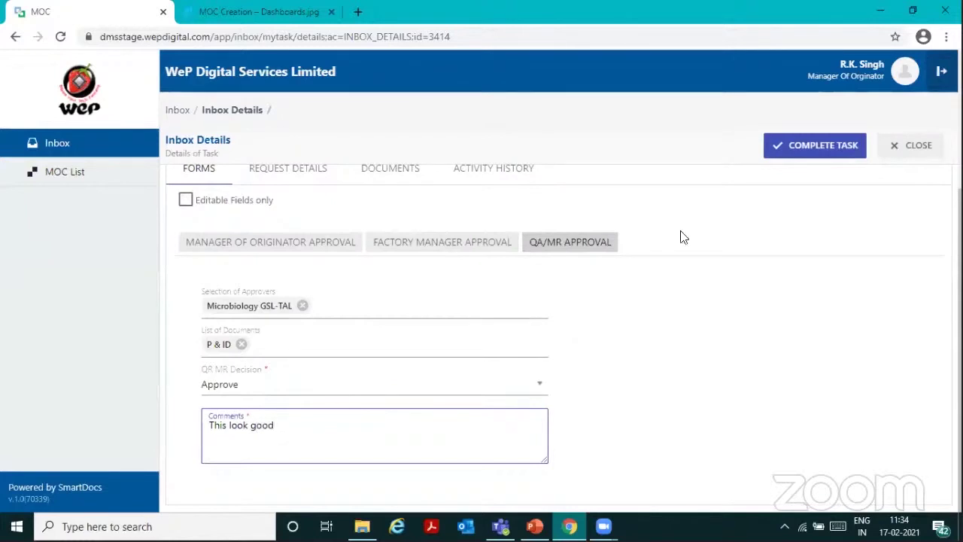
click(809, 147)
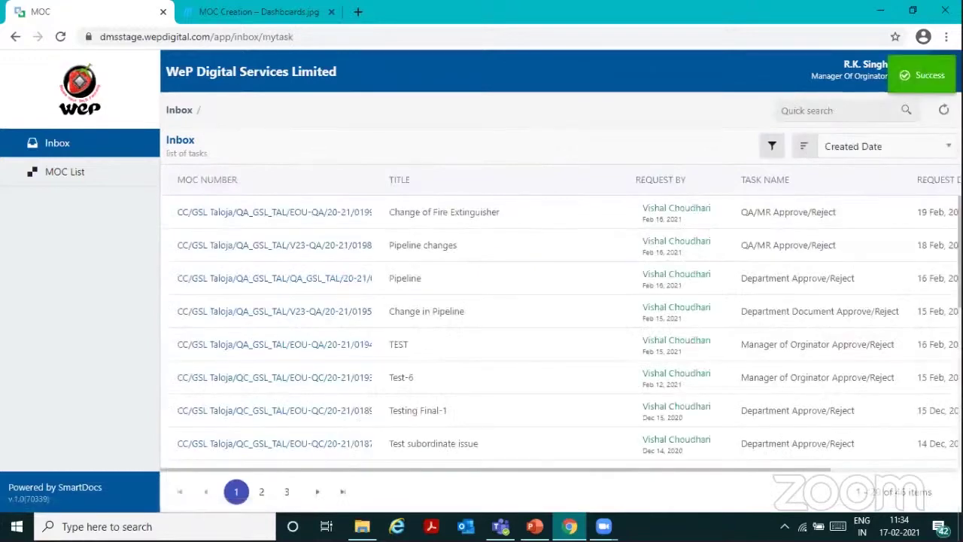
Step: Open the "Change required for Fire tool" MOC from the MOC list and review the department approval tasks in its activity history
click(101, 170)
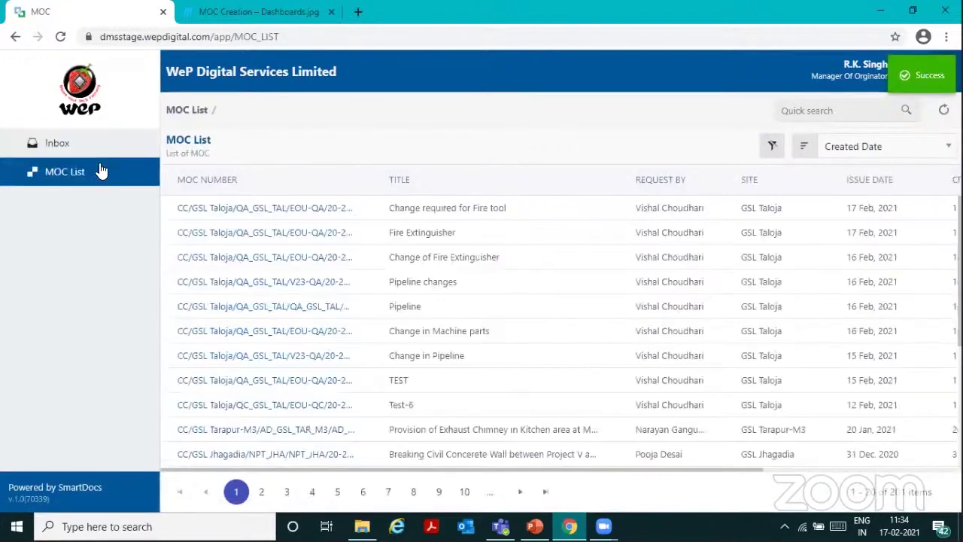
click(460, 213)
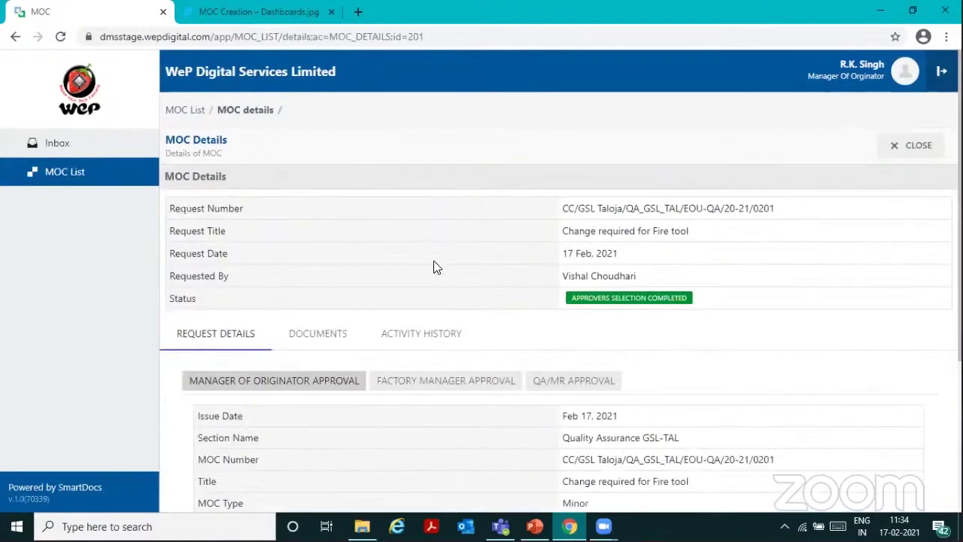
click(421, 338)
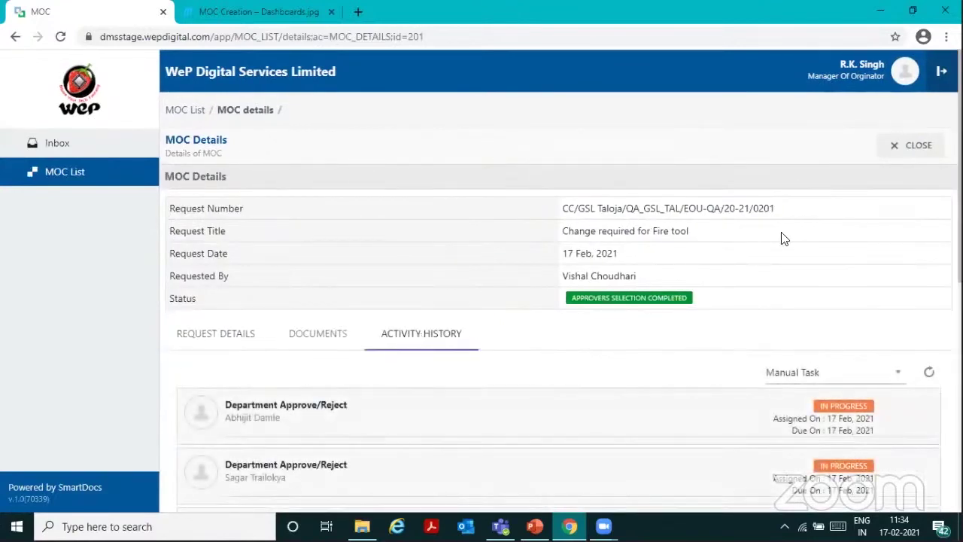
scroll(948, 165, down, 1)
scroll(560, 301, down, 2)
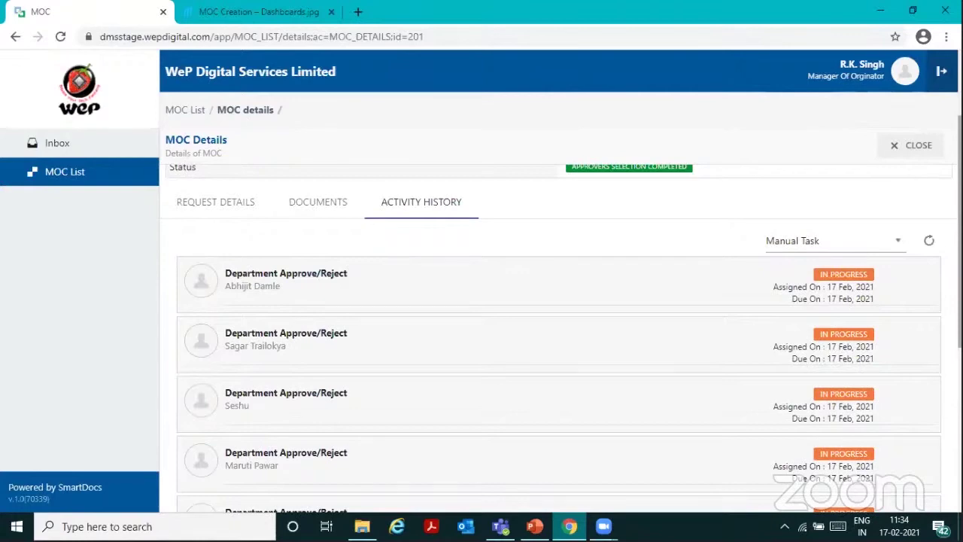
scroll(560, 331, down, 3)
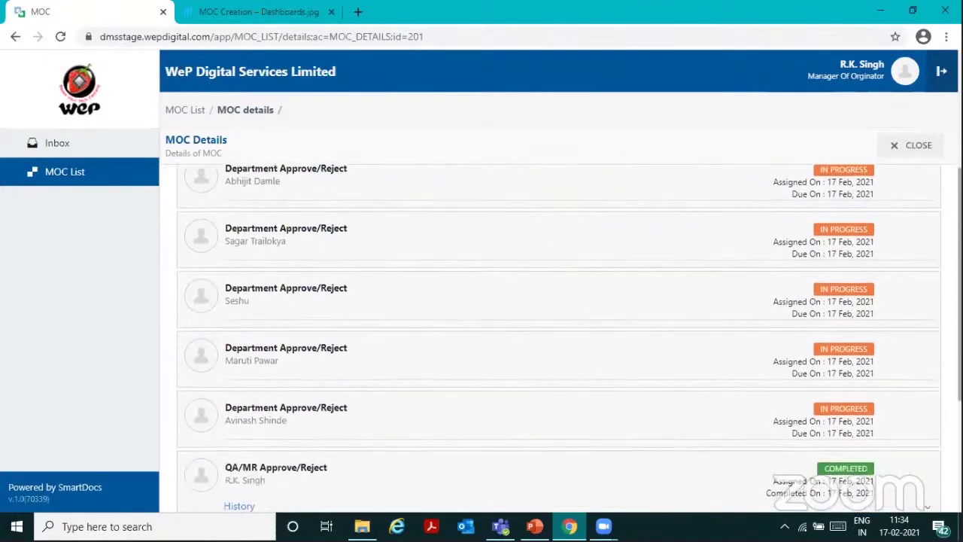